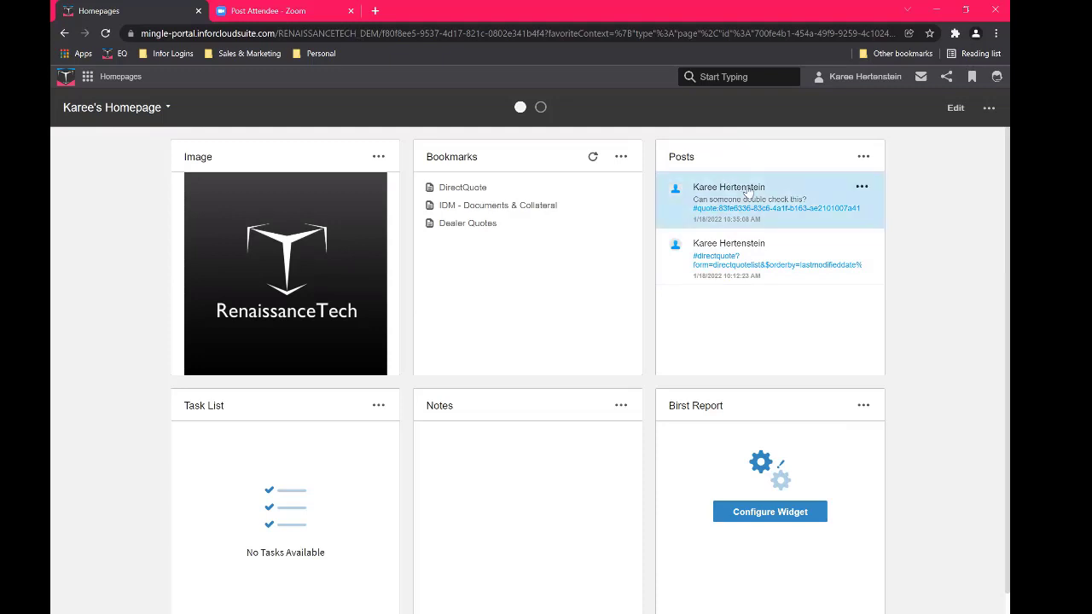
- View the first post's full details, then close the details dialog
left_click(862, 186)
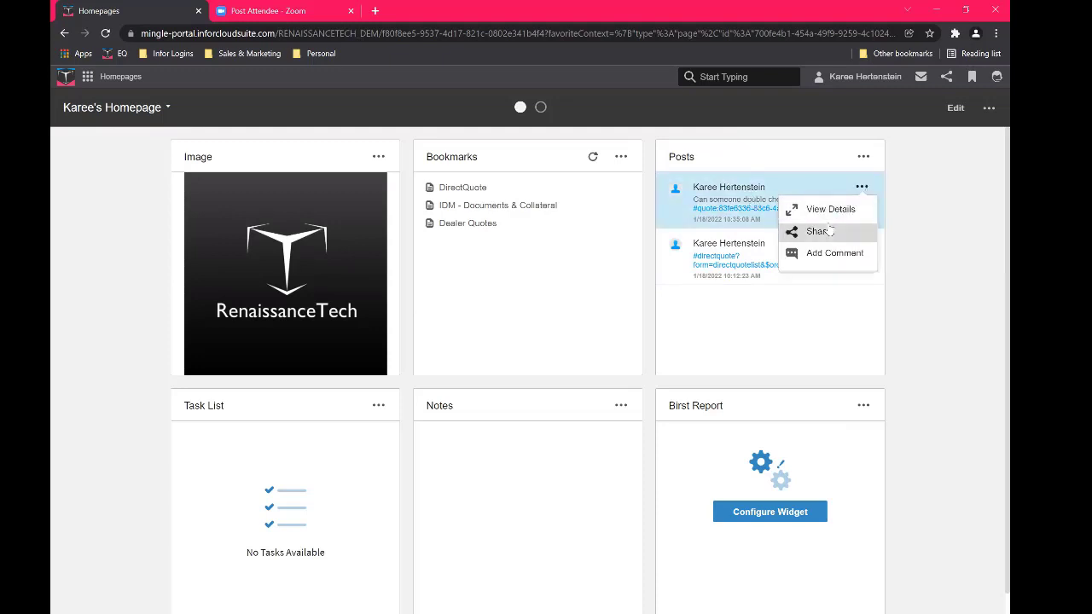
left_click(829, 209)
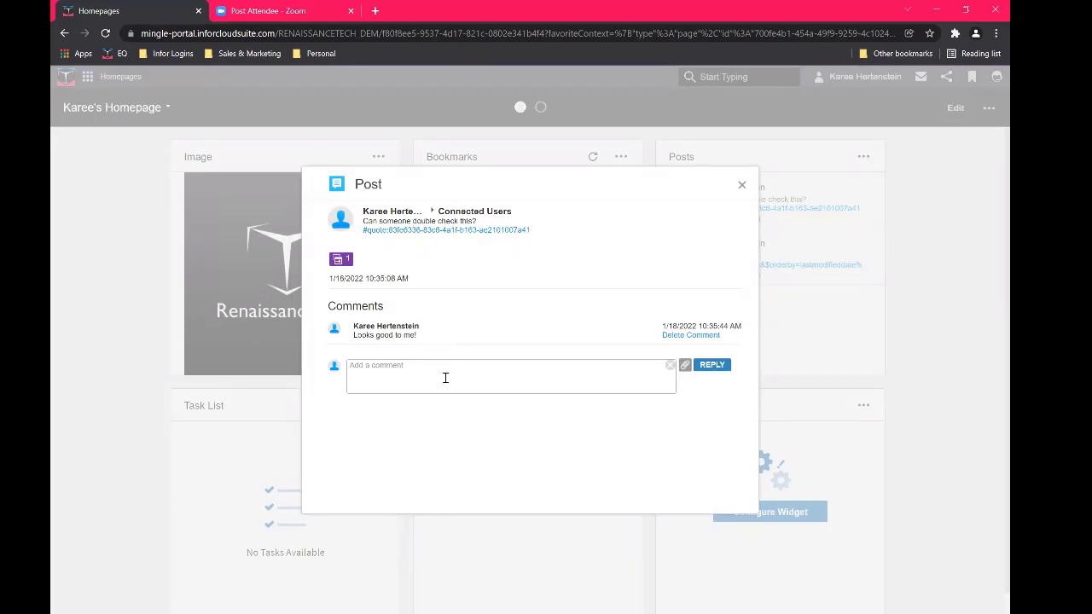
left_click(741, 187)
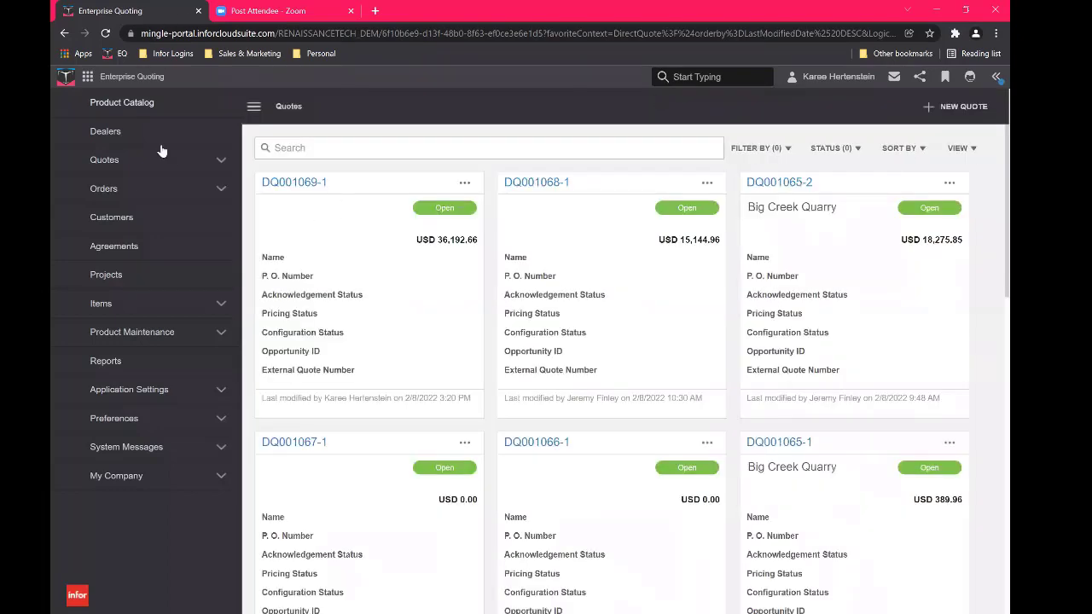
- Open the Direct quotes list and start new quote DQ001070-1
left_click(198, 159)
left_click(115, 187)
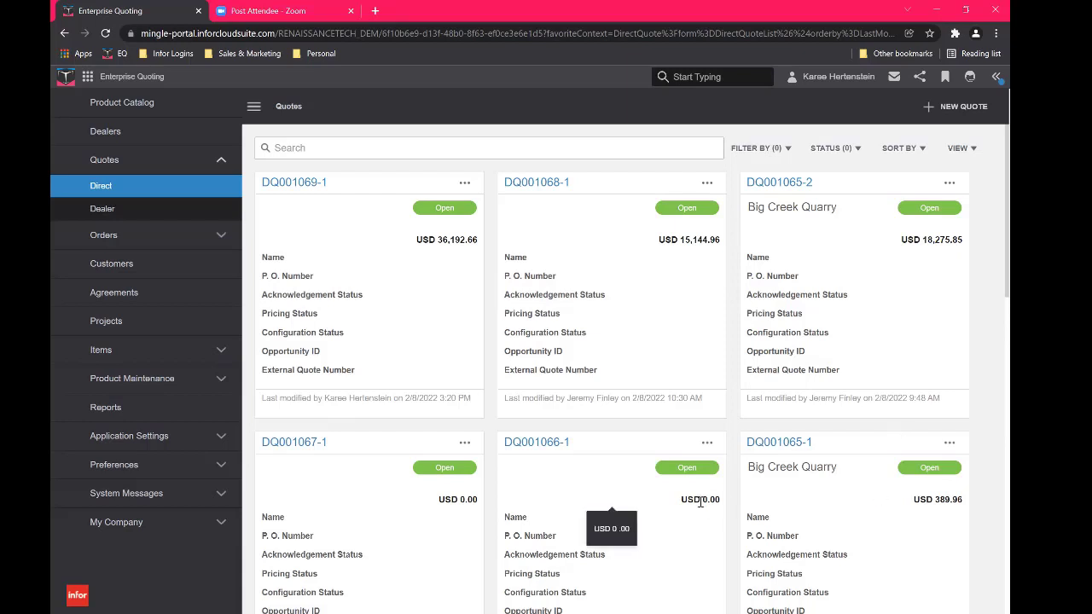
left_click(980, 107)
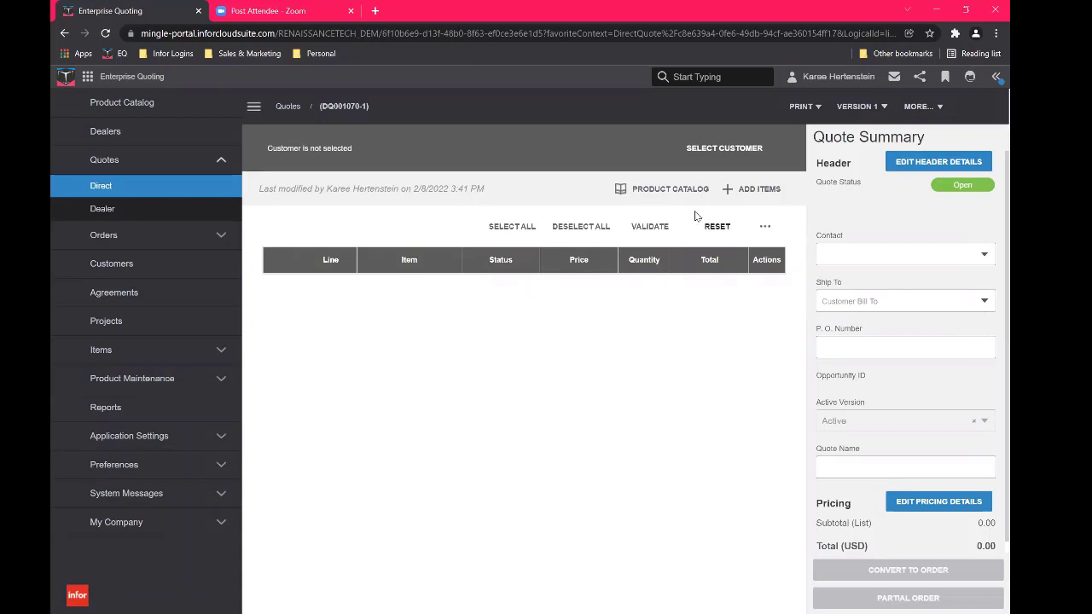
- Assign customer Moonwalk Industries to quote DQ001070-1 and choose its contact person
left_click(723, 149)
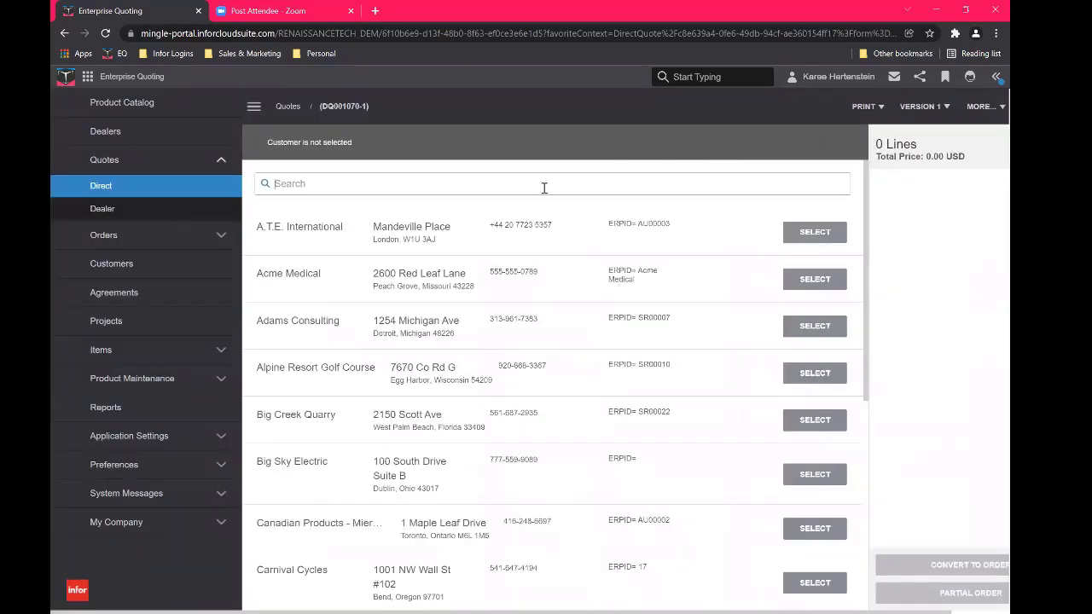
left_click(544, 188)
type("moonwalk")
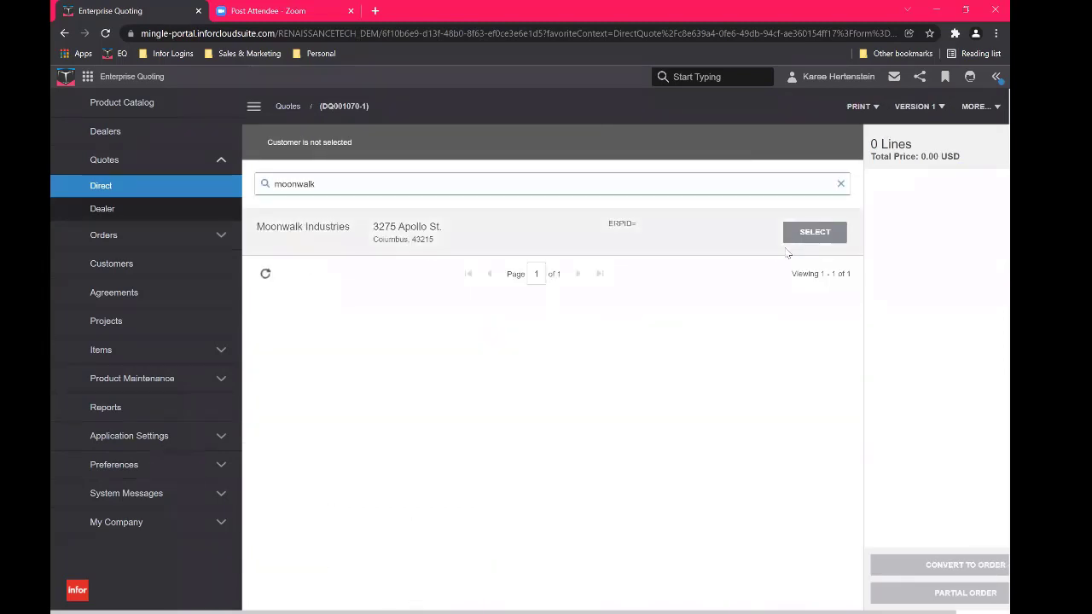
left_click(800, 237)
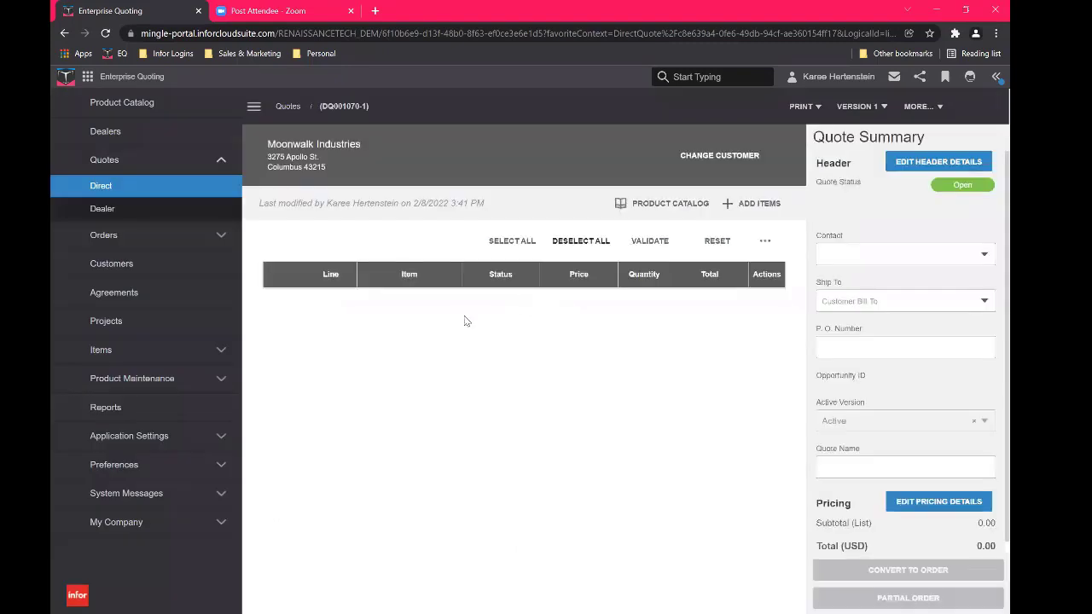
left_click(985, 254)
left_click(855, 297)
- Open the Product Catalog and list the five products in the 3D category
left_click(660, 206)
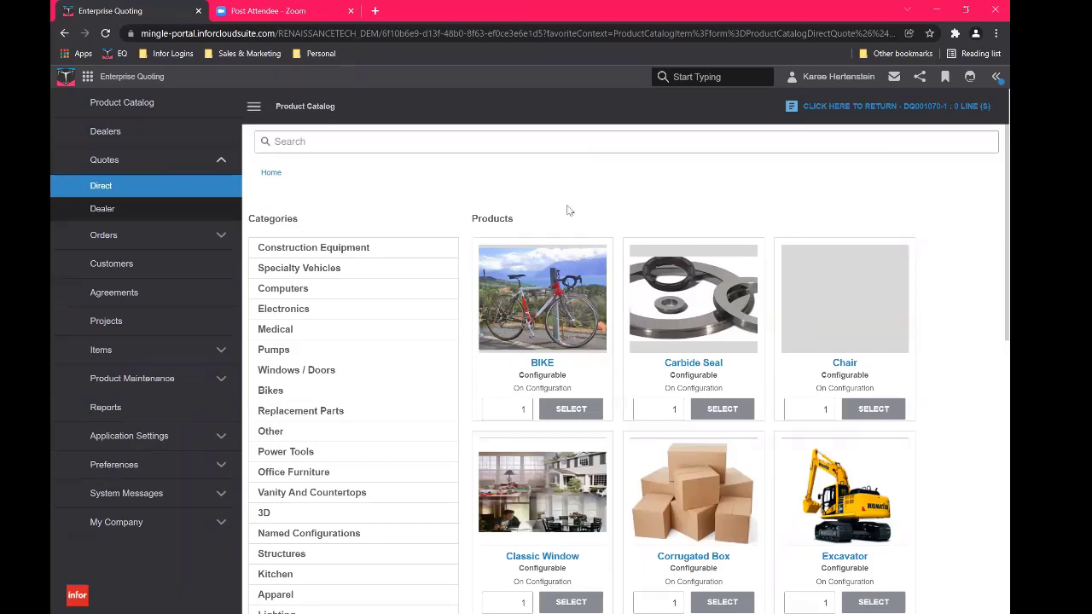
scroll(367, 181, "down", 2)
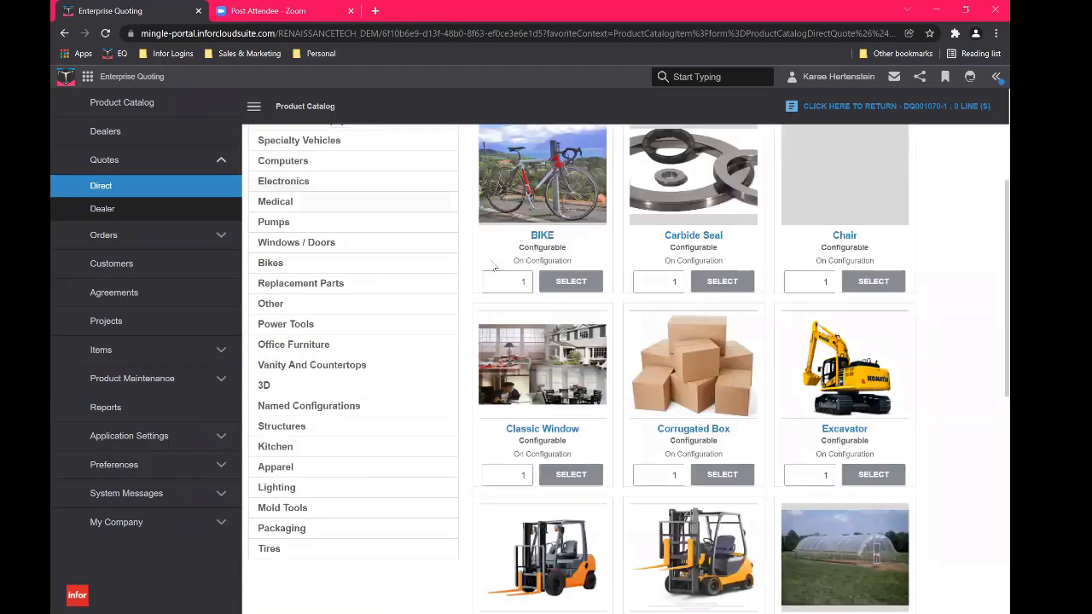
scroll(406, 404, "up", 2)
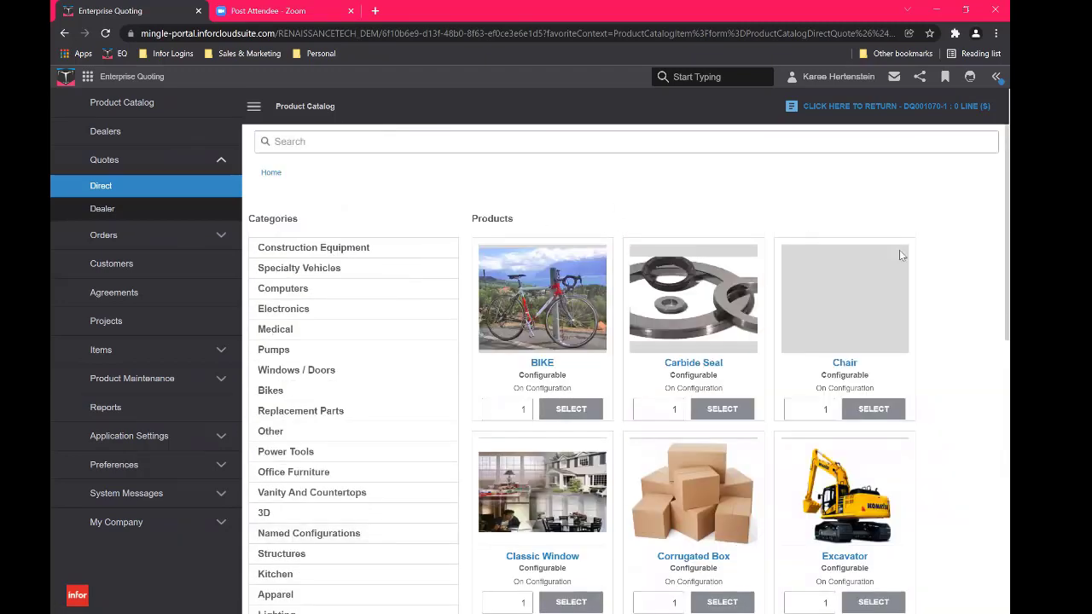
scroll(324, 427, "down", 1)
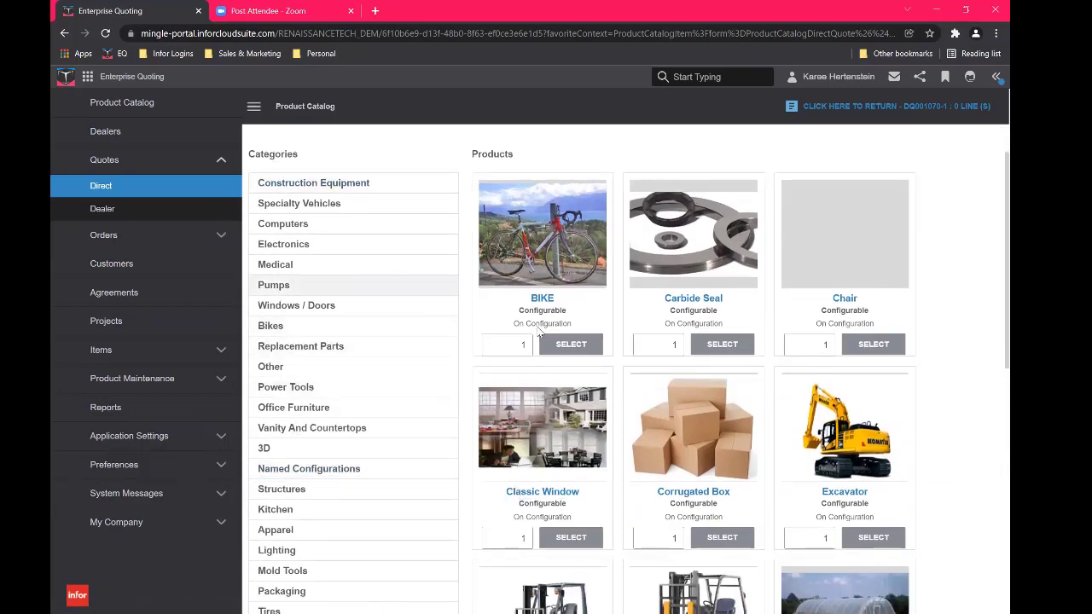
scroll(512, 331, "down", 2)
scroll(431, 324, "up", 3)
scroll(418, 314, "down", 2)
left_click(264, 388)
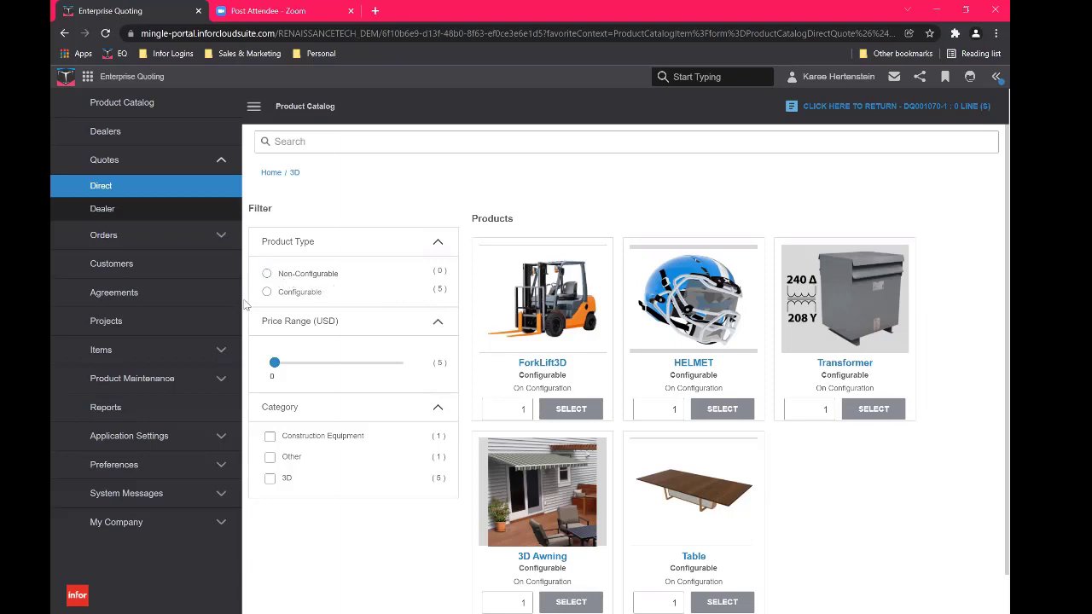
- Filter the catalog to configurable products and begin configuring the ForkLift3D
left_click(267, 292)
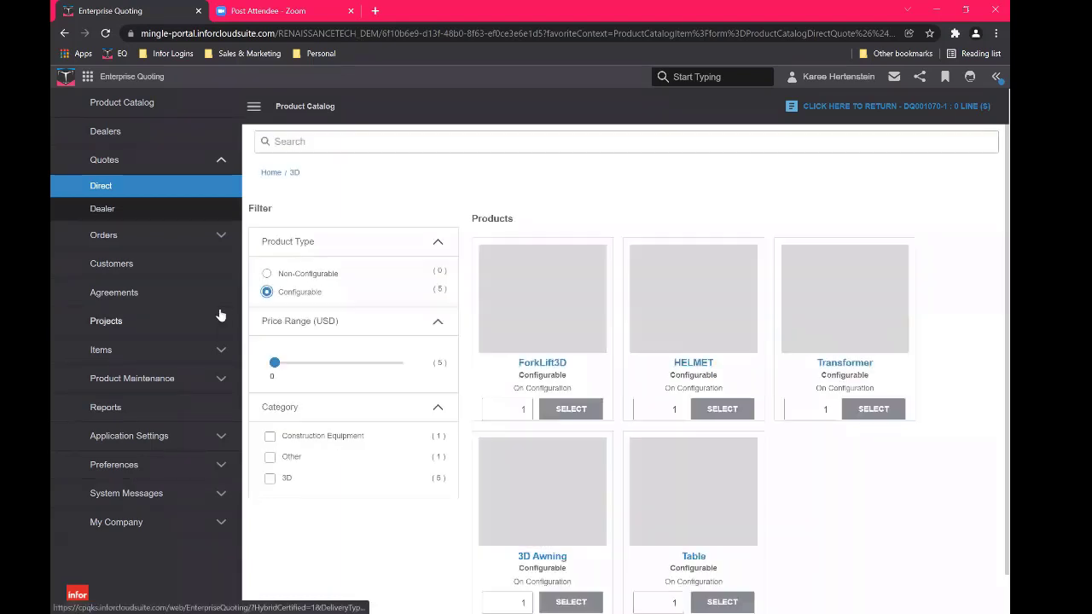
left_click(570, 408)
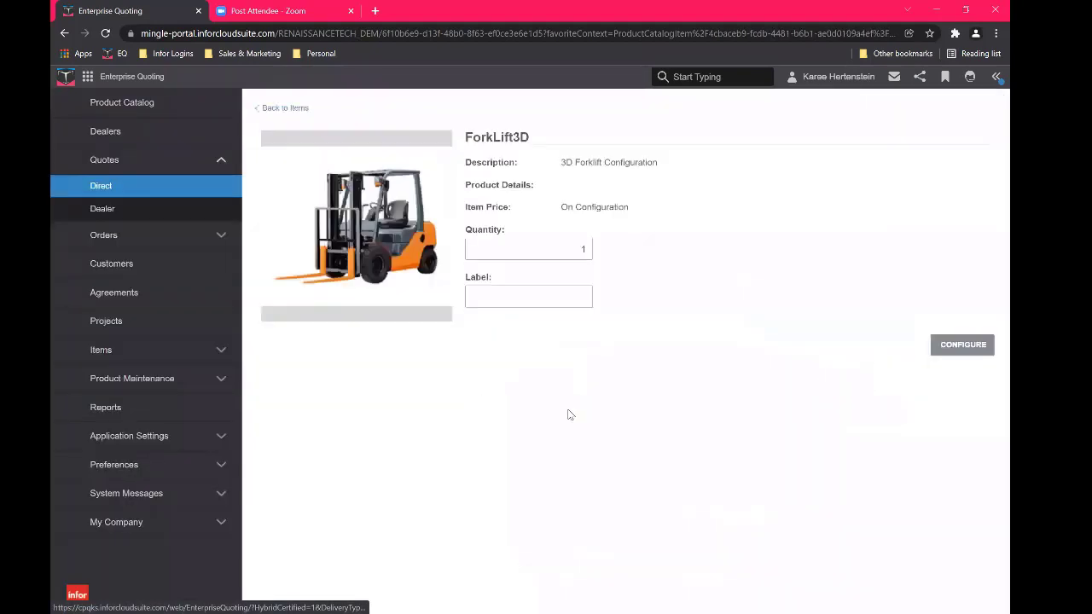
left_click(961, 418)
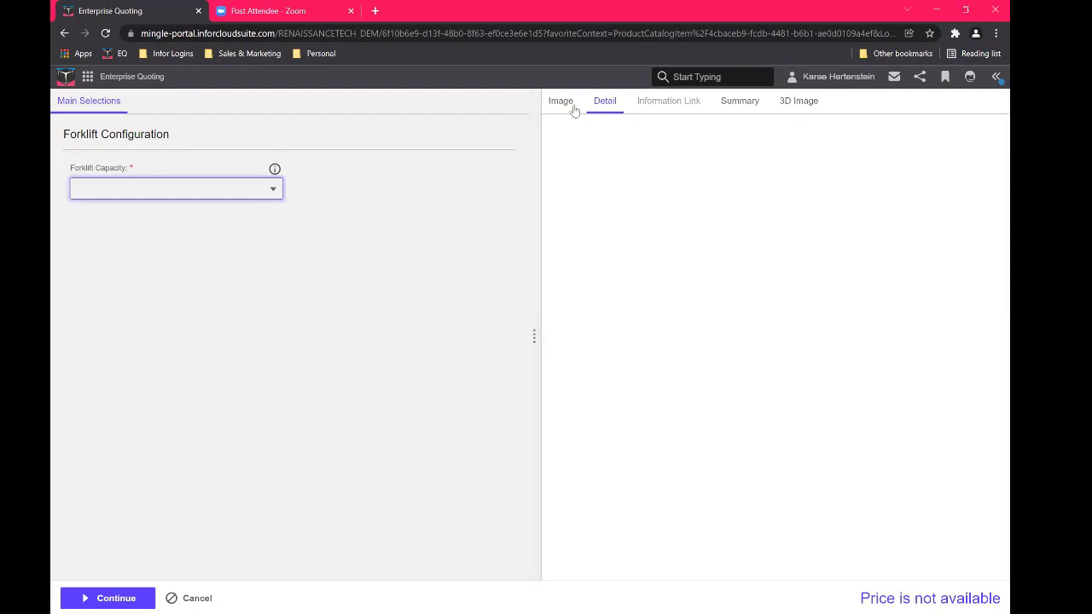
- Set Forklift Capacity to 2000 lbs for a $32,500.00 price and show the forklift image
left_click(274, 191)
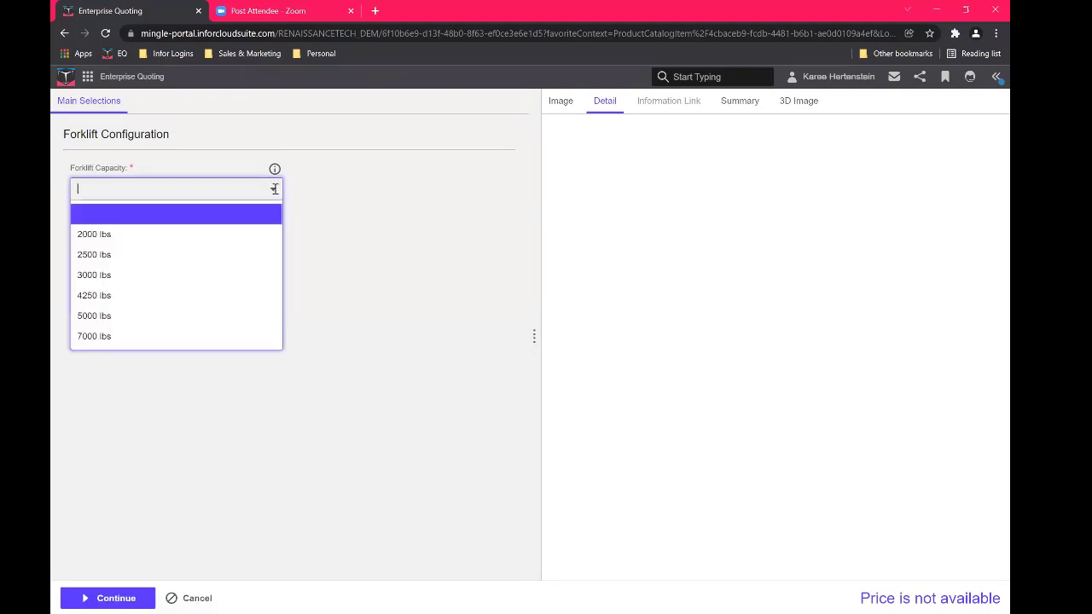
left_click(151, 238)
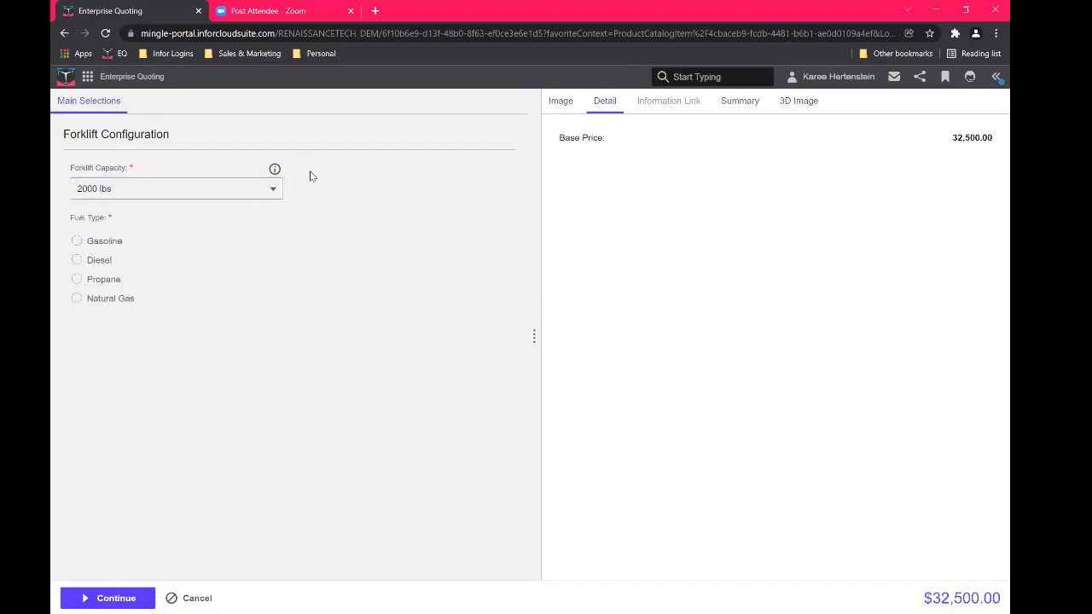
left_click(558, 103)
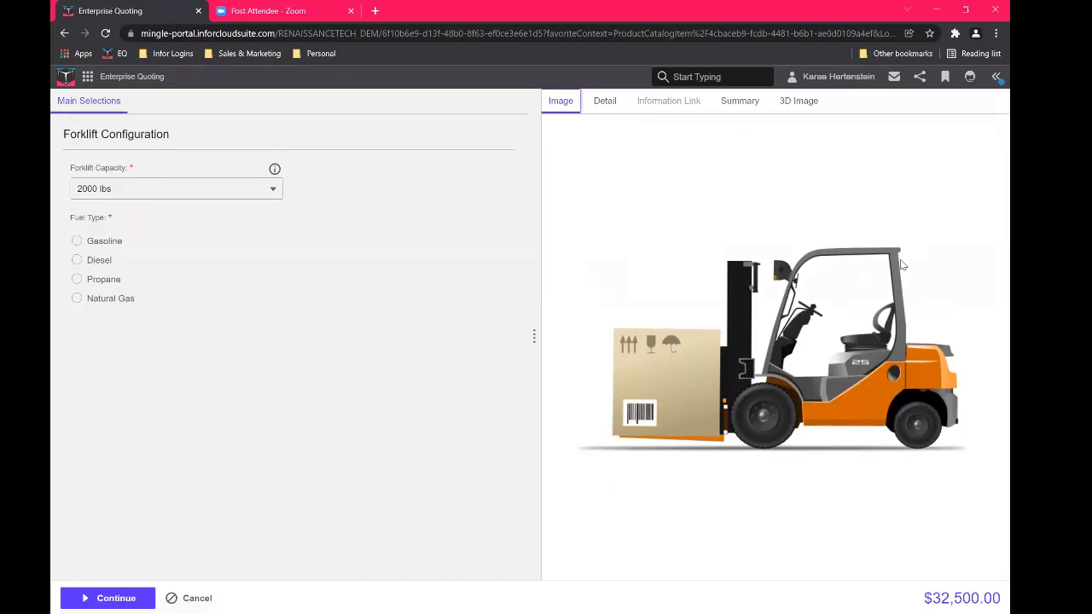
- Show the 3D forklift model, rotate and zoom it, and widen the viewer panel
left_click(786, 107)
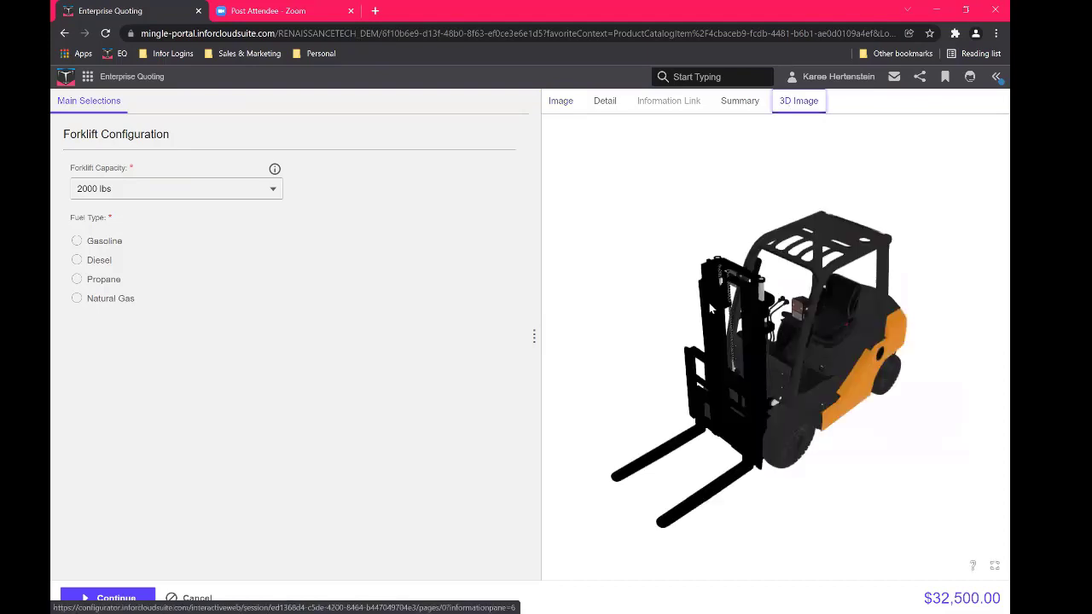
left_click_drag(709, 303, 819, 407)
scroll(848, 417, "up", 5)
scroll(722, 341, "up", 2)
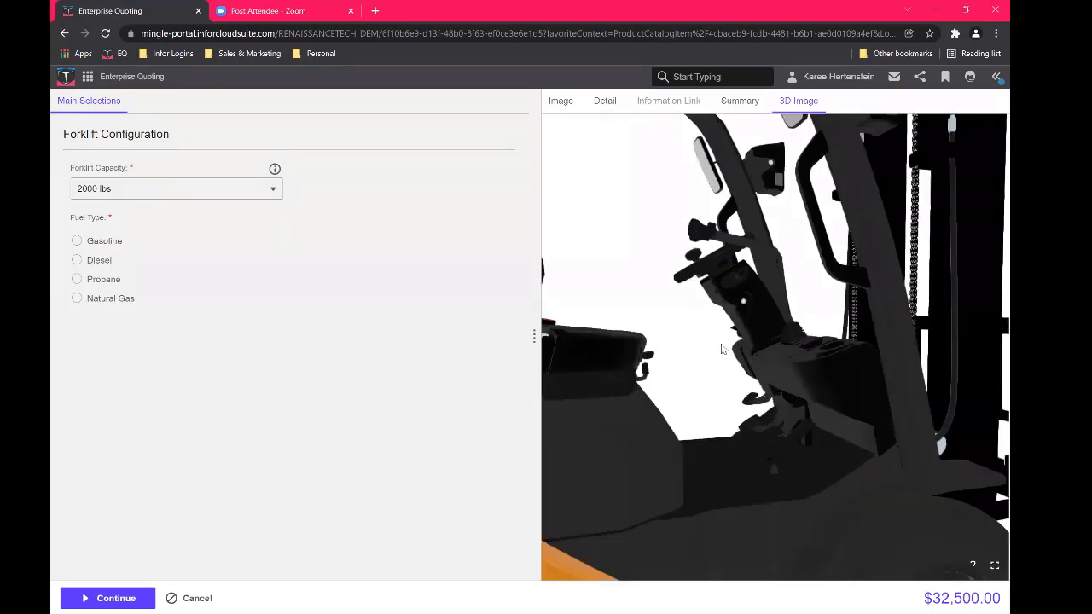
scroll(692, 322, "down", 3)
scroll(693, 321, "down", 4)
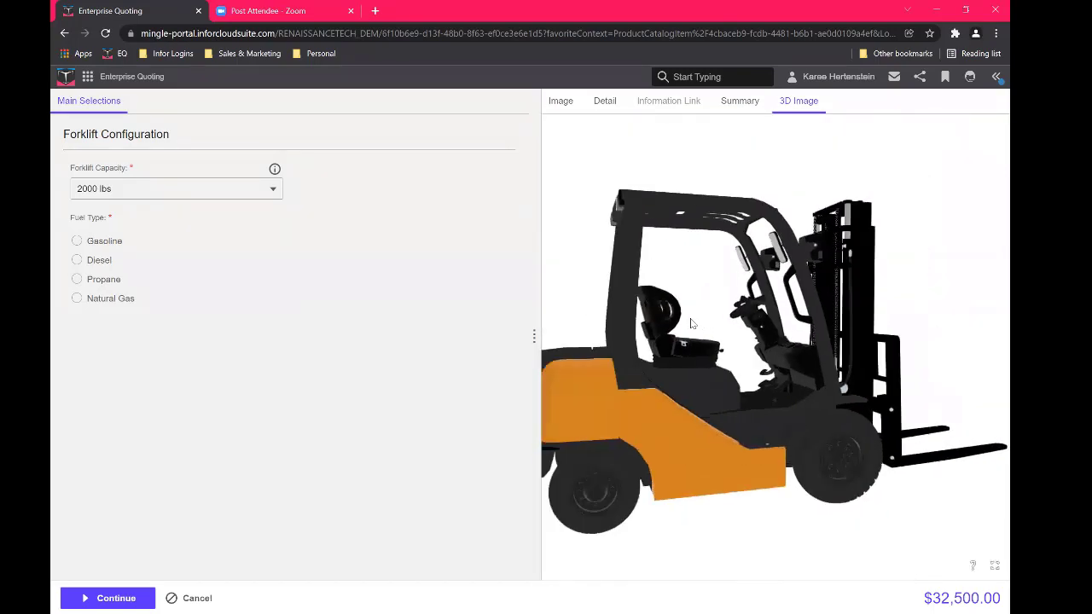
left_click_drag(742, 384, 536, 413)
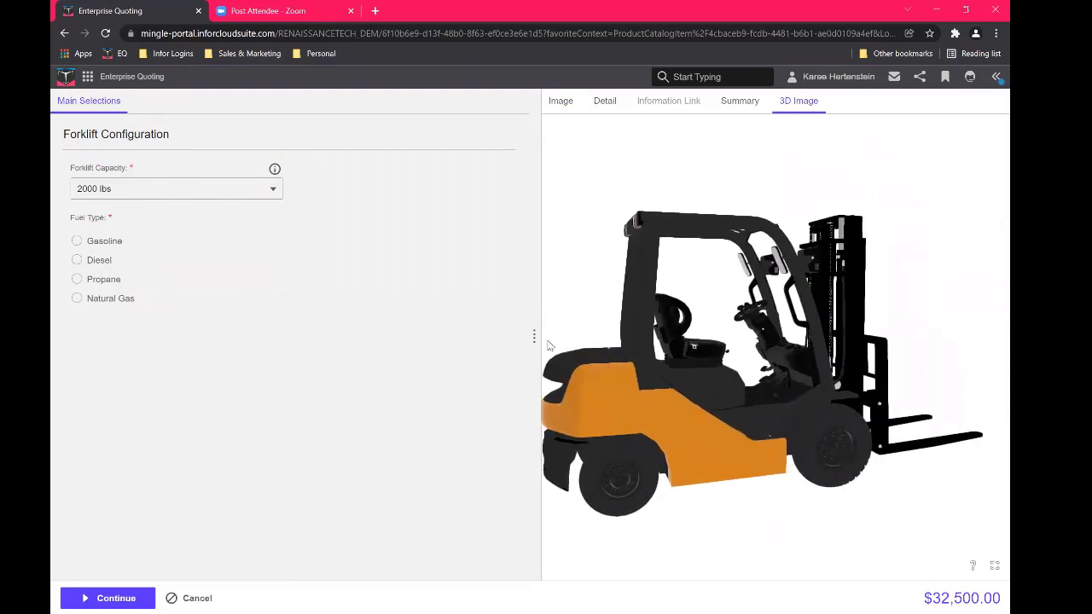
left_click_drag(533, 335, 513, 335)
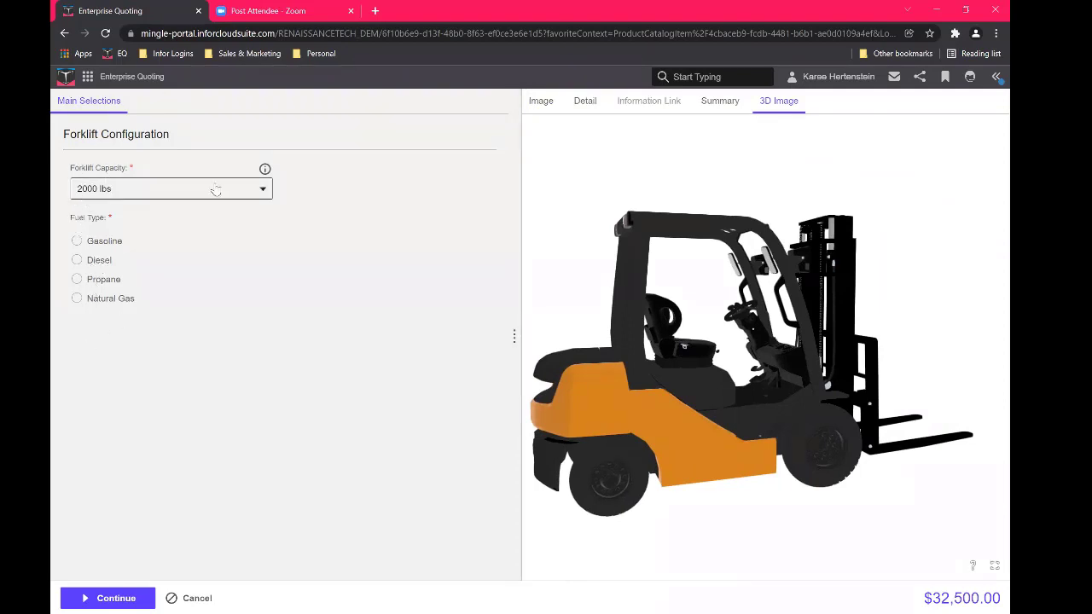
- Keep capacity at 2000 lbs, try Diesel fuel and dismiss its safety notice
left_click(266, 189)
left_click(154, 219)
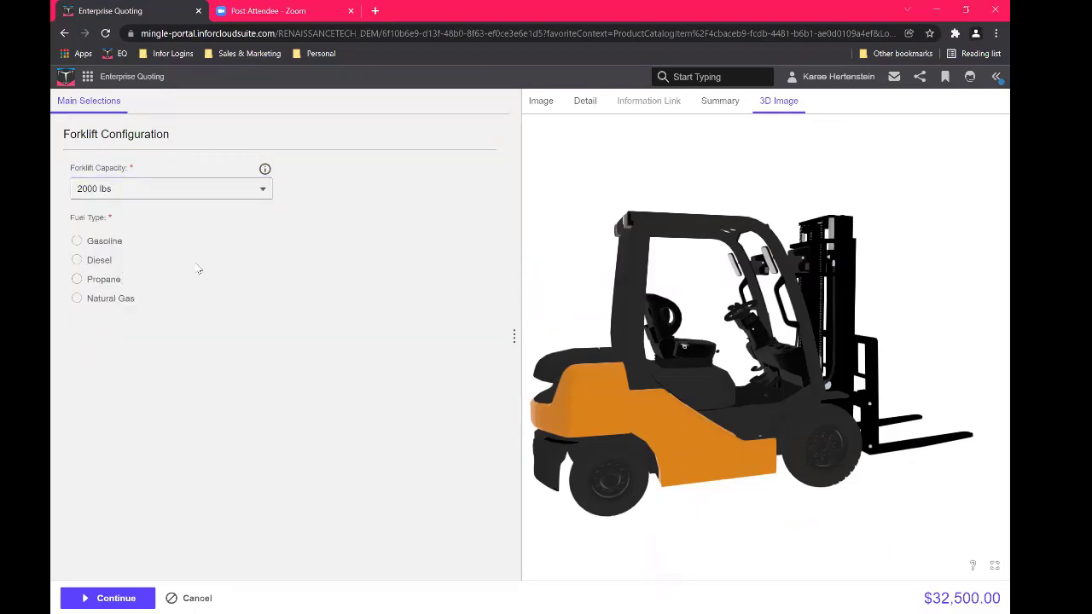
left_click(76, 242)
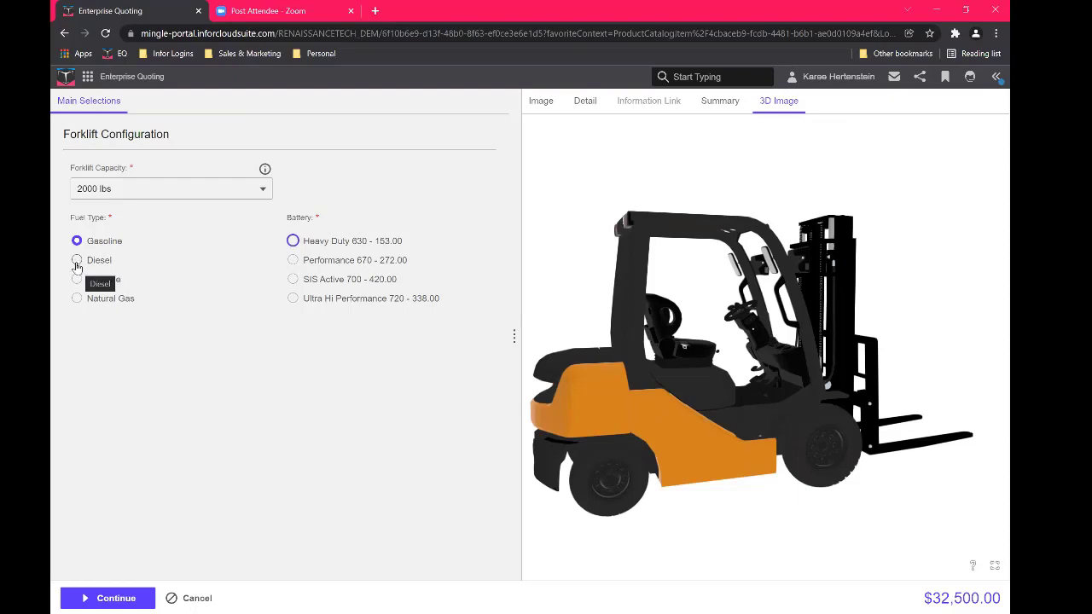
left_click(77, 261)
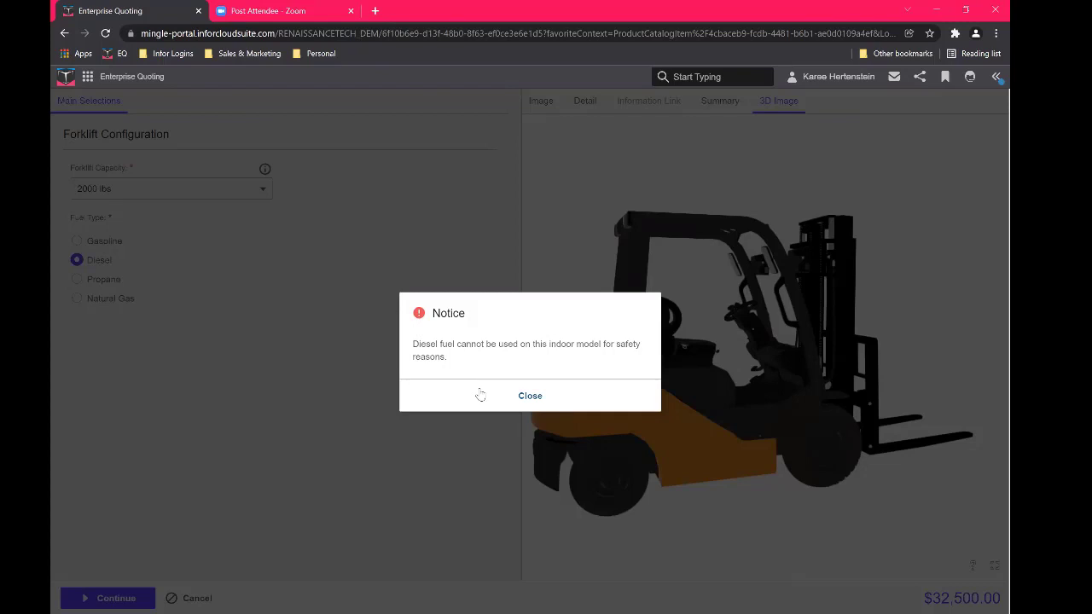
left_click(537, 407)
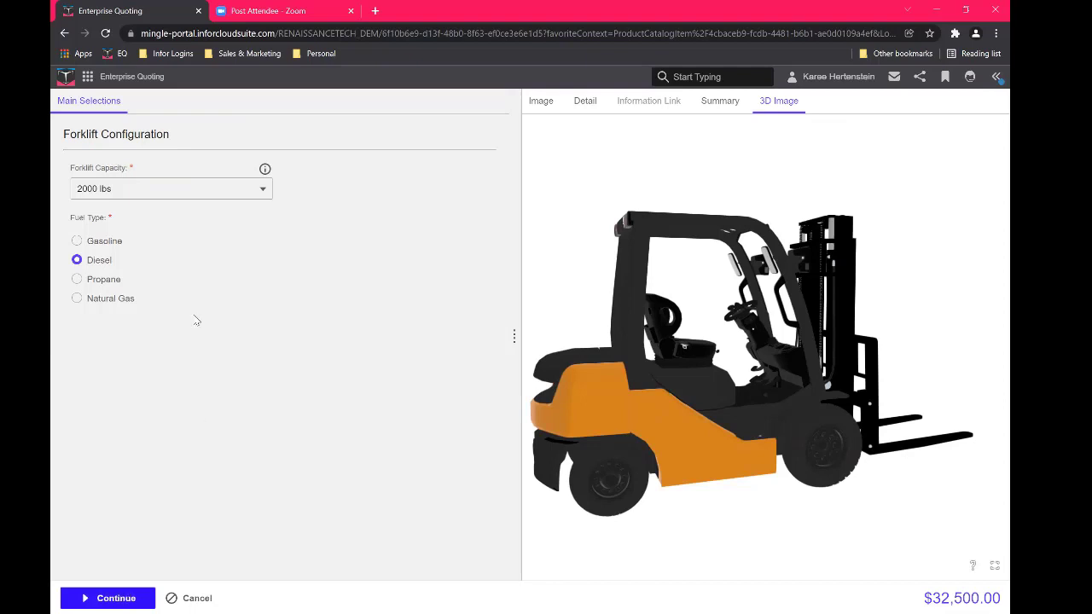
- Choose Gasoline fuel, Heavy Duty 630 battery, 48 fork length and Z Pattern tires
left_click(76, 240)
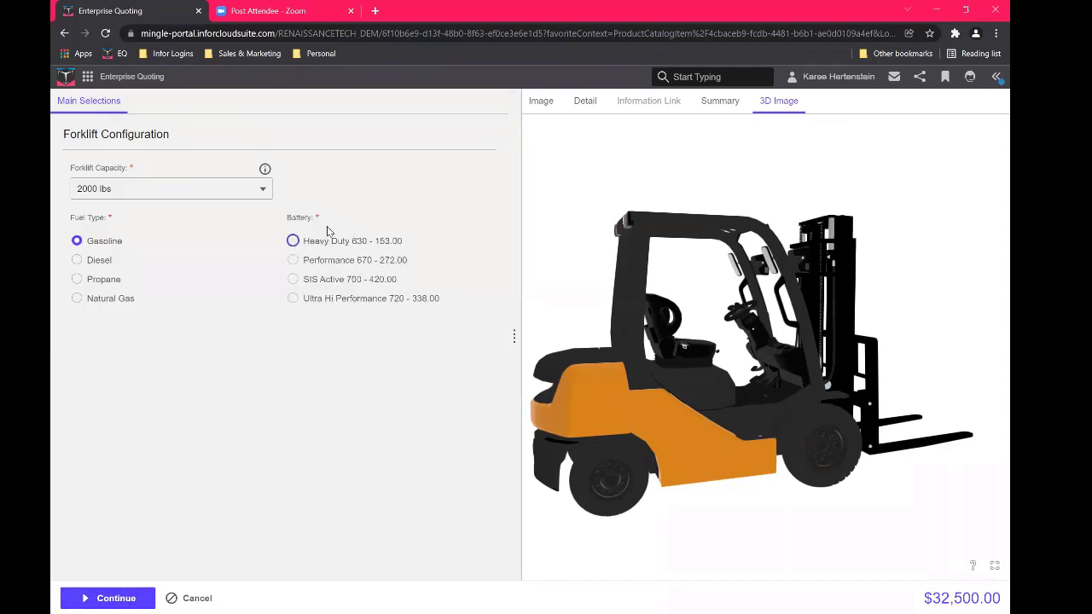
left_click(293, 241)
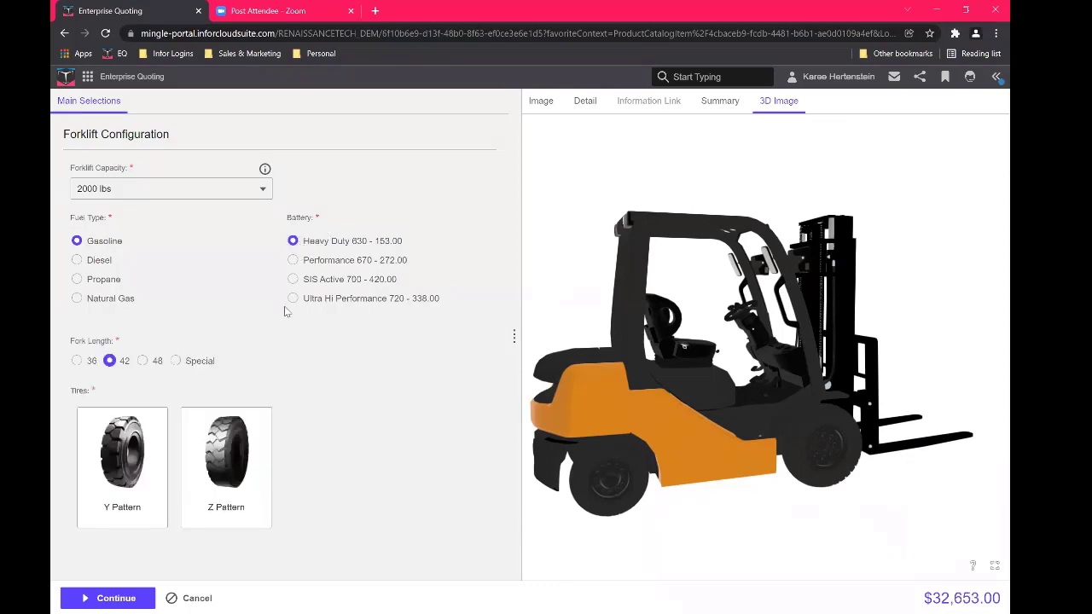
left_click(142, 361)
left_click(152, 482)
left_click(194, 469)
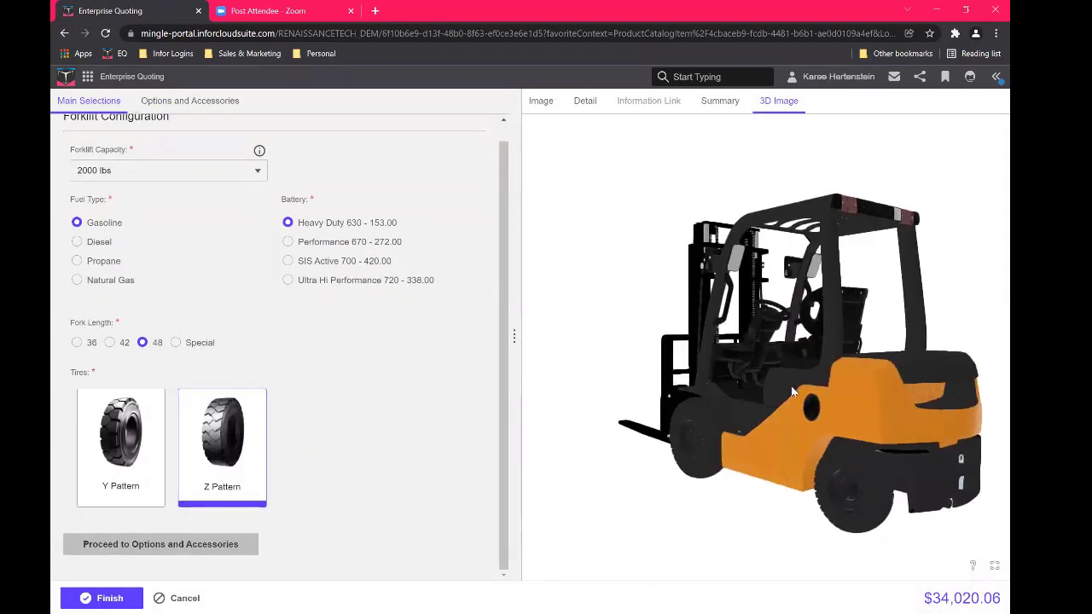
left_click(167, 544)
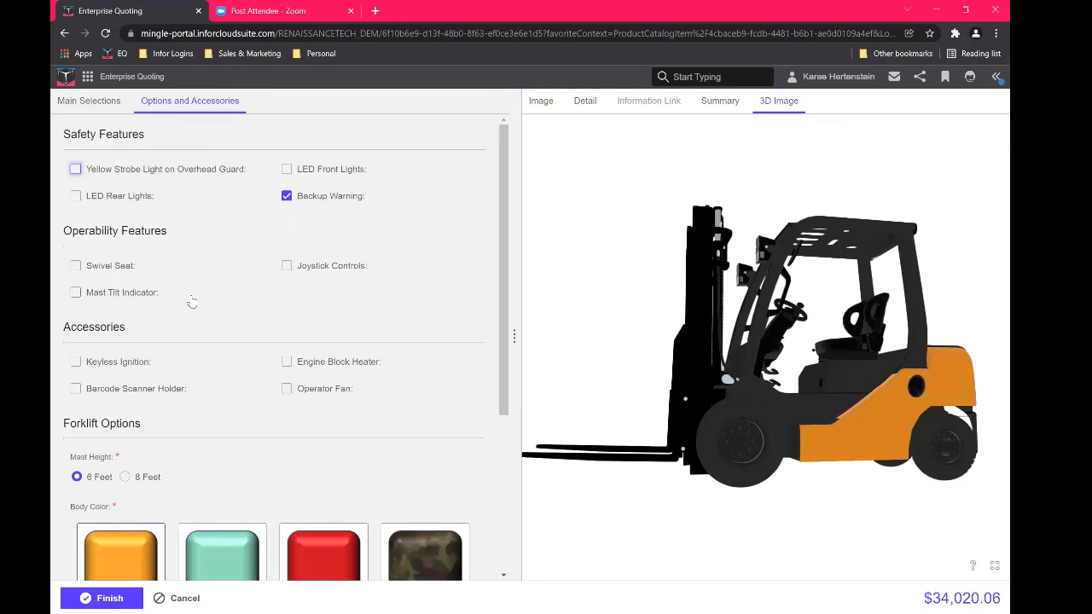
- Add the yellow strobe light, joystick controls and keyless ignition to the forklift
left_click(75, 170)
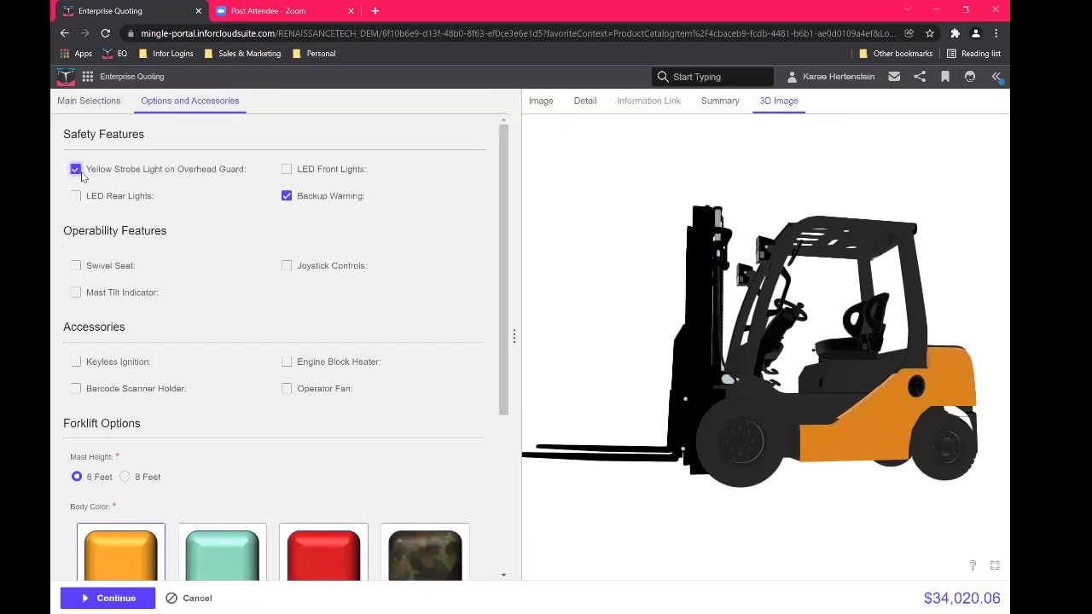
left_click(286, 265)
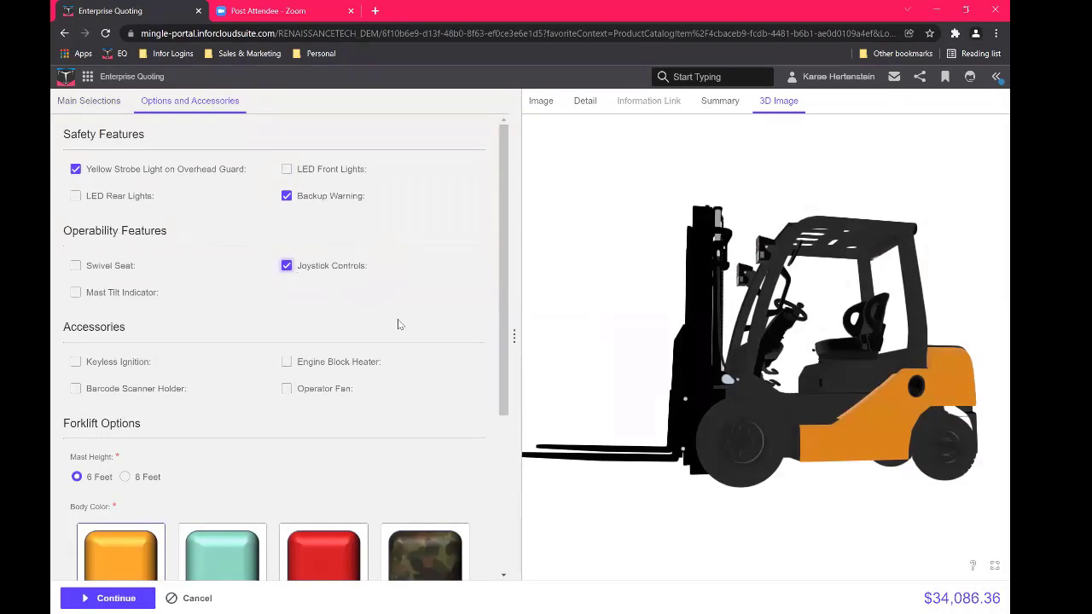
left_click_drag(657, 333, 854, 365)
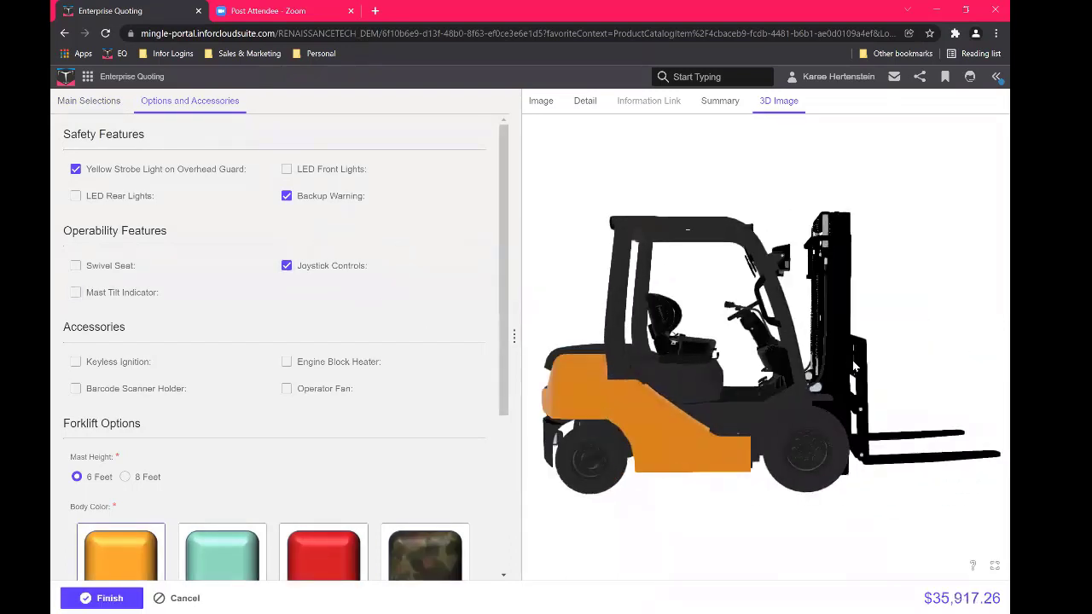
left_click(76, 364)
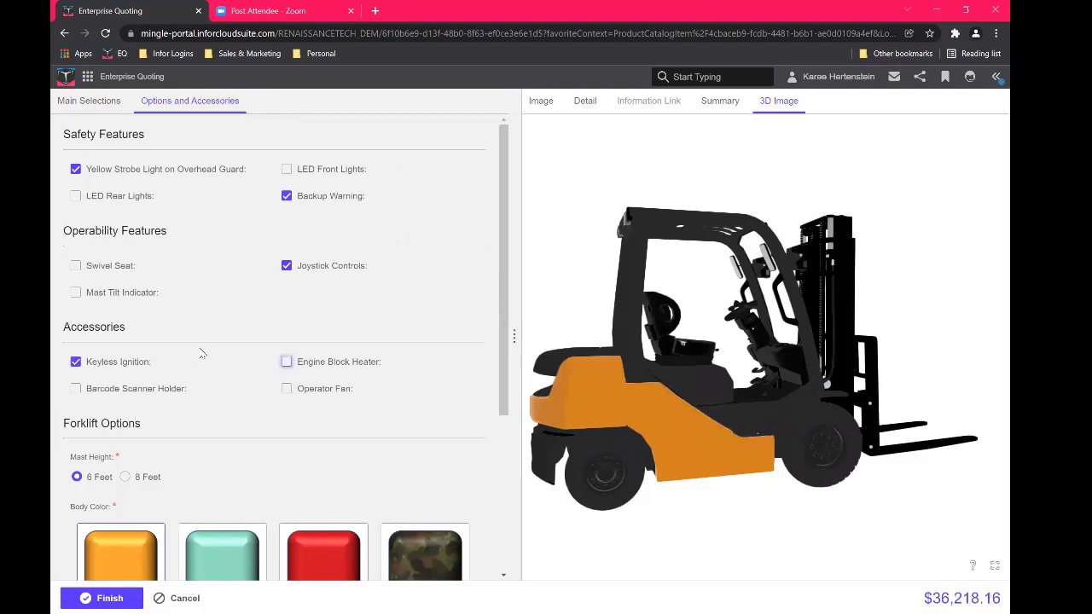
- Set the mast height to 8 Feet and the body colour to Camo ($36,218.16)
left_click(124, 477)
scroll(124, 480, "down", 1)
left_click(124, 481)
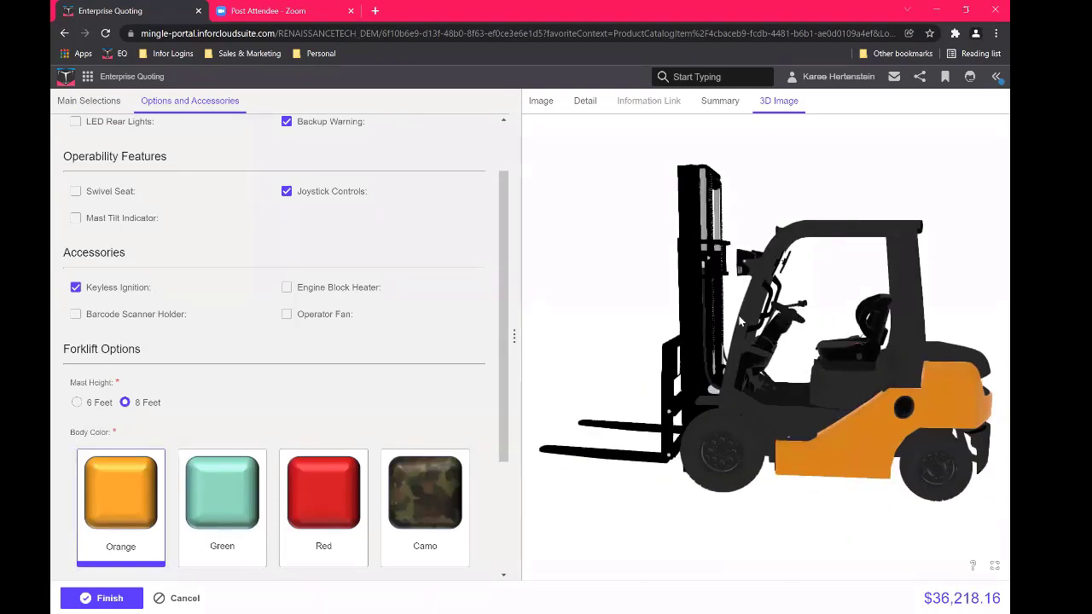
left_click(99, 408)
left_click(130, 403)
scroll(376, 384, "down", 2)
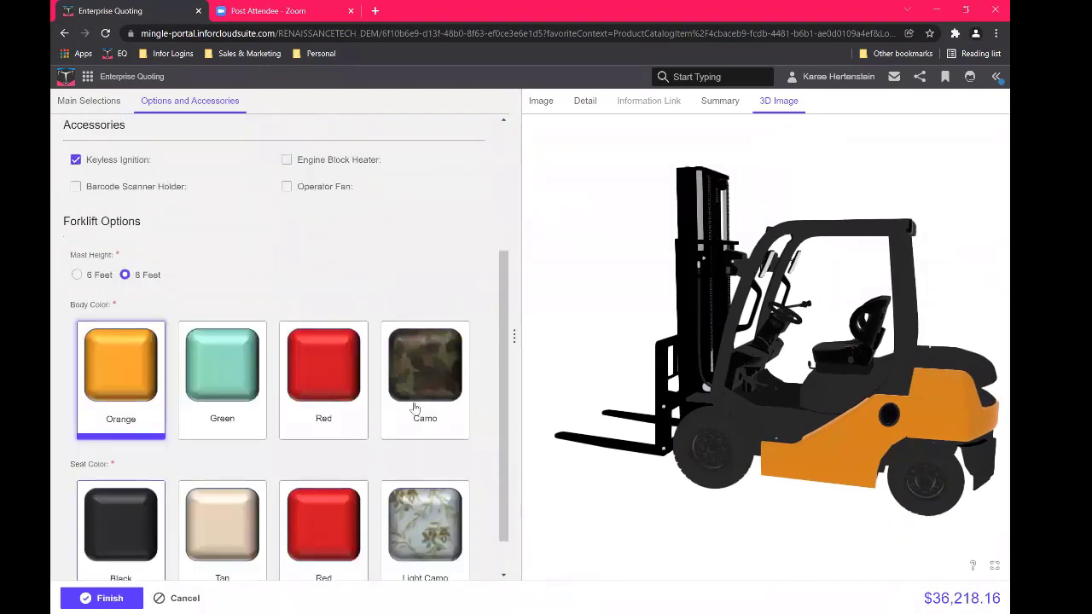
left_click(419, 383)
scroll(421, 384, "down", 1)
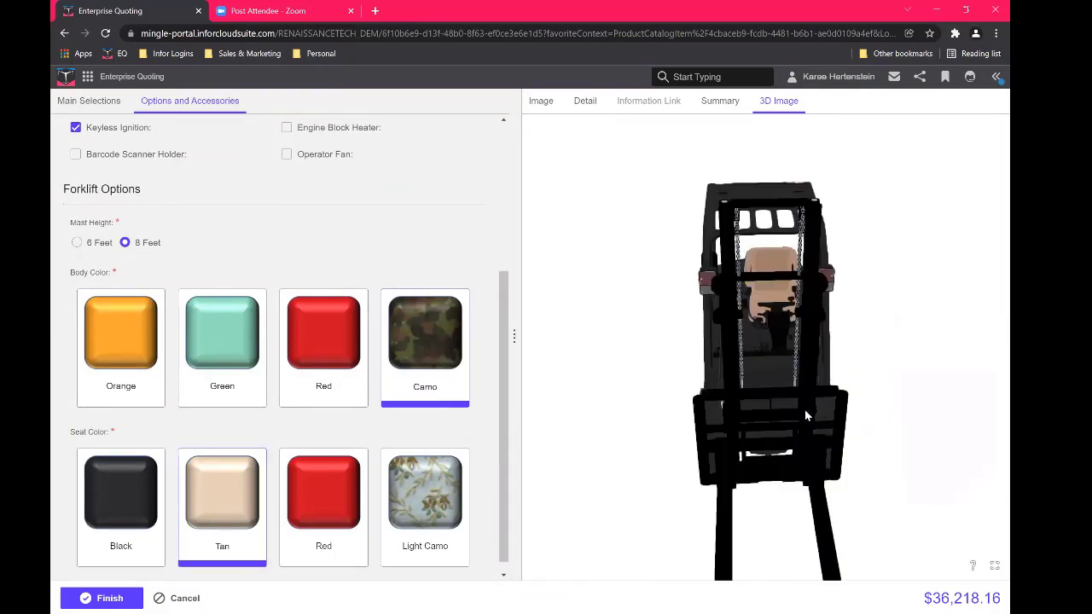
left_click_drag(864, 342, 662, 356)
left_click_drag(772, 420, 729, 422)
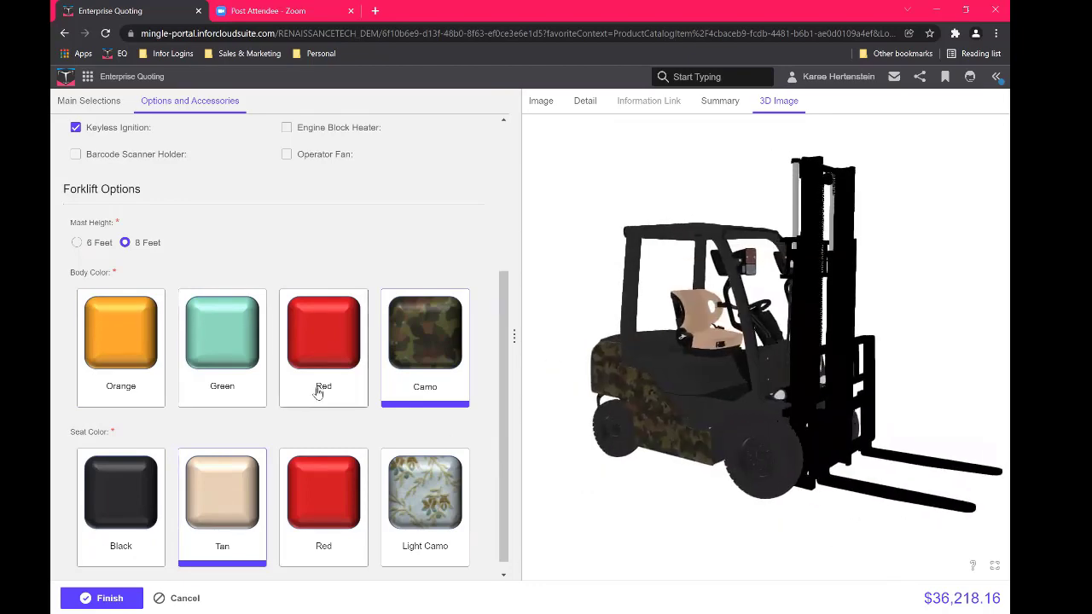
scroll(208, 502, "down", 1)
scroll(252, 426, "up", 3)
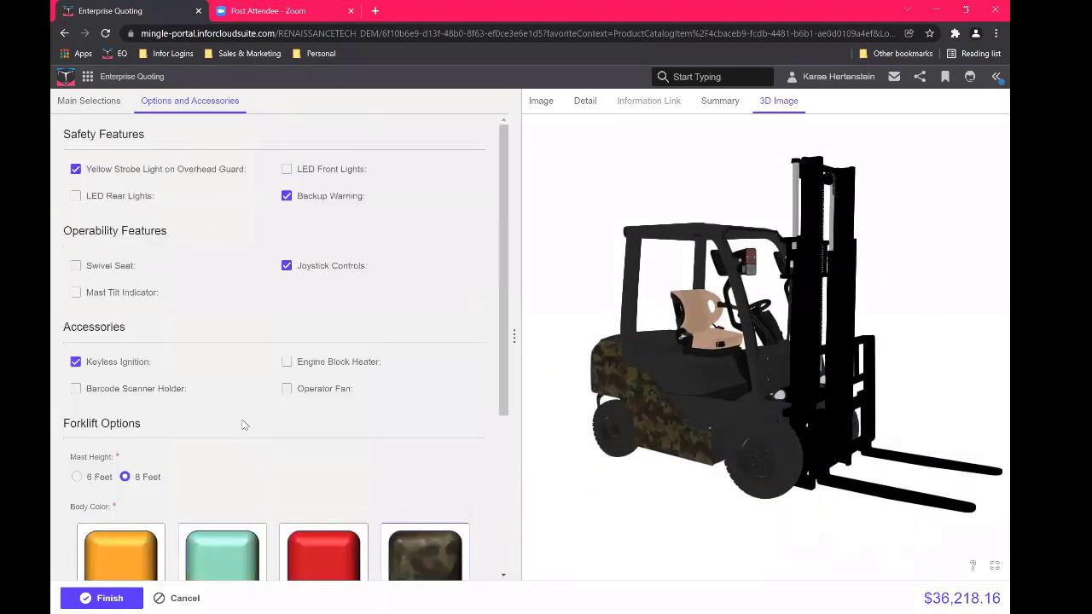
- Review the itemized price breakdown, then the forklift's full configuration summary at $36,218.16
left_click(584, 103)
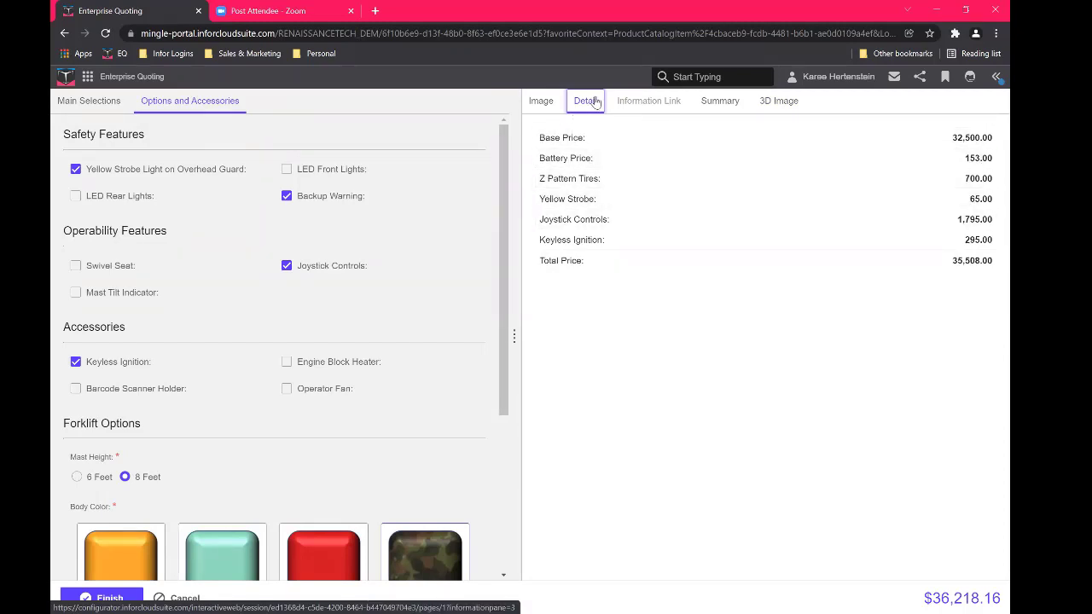
left_click(718, 106)
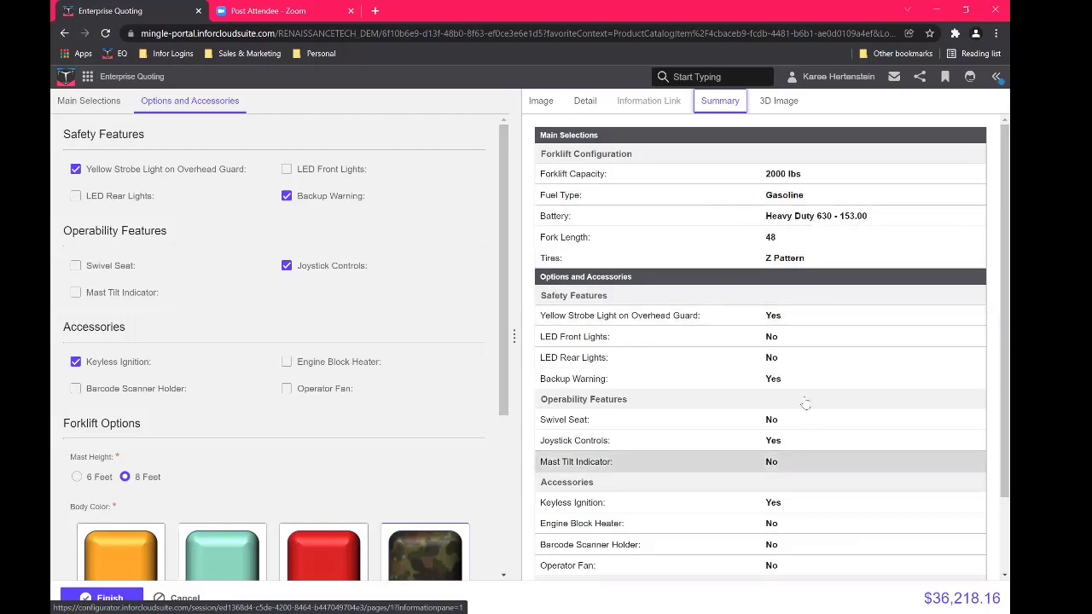
scroll(453, 320, "down", 3)
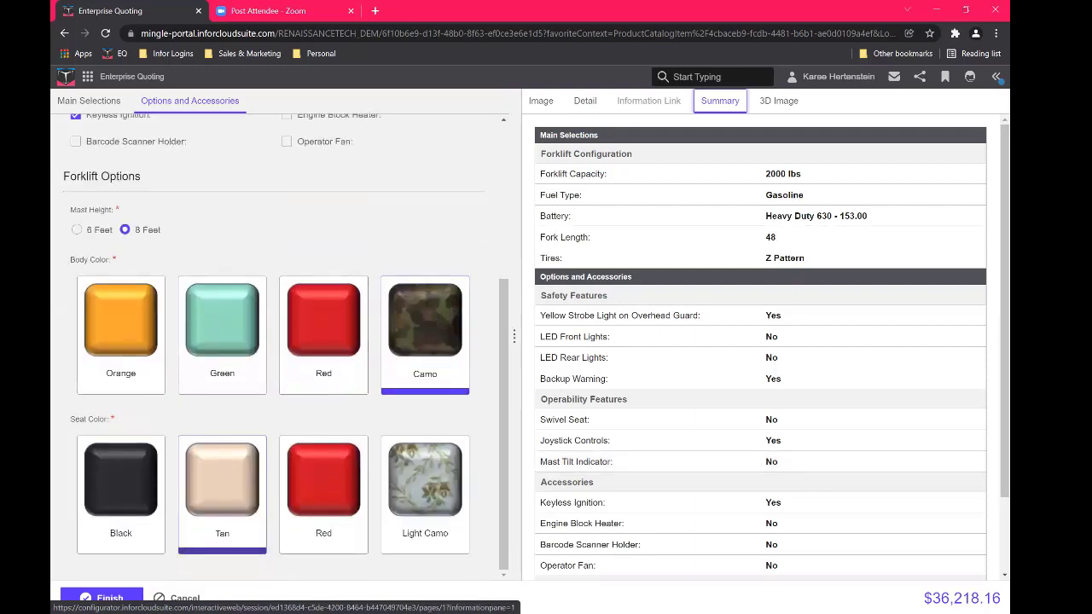
- Add the configured ForkLift3D to the quote at 36,218.16 and expand its line details
left_click(100, 598)
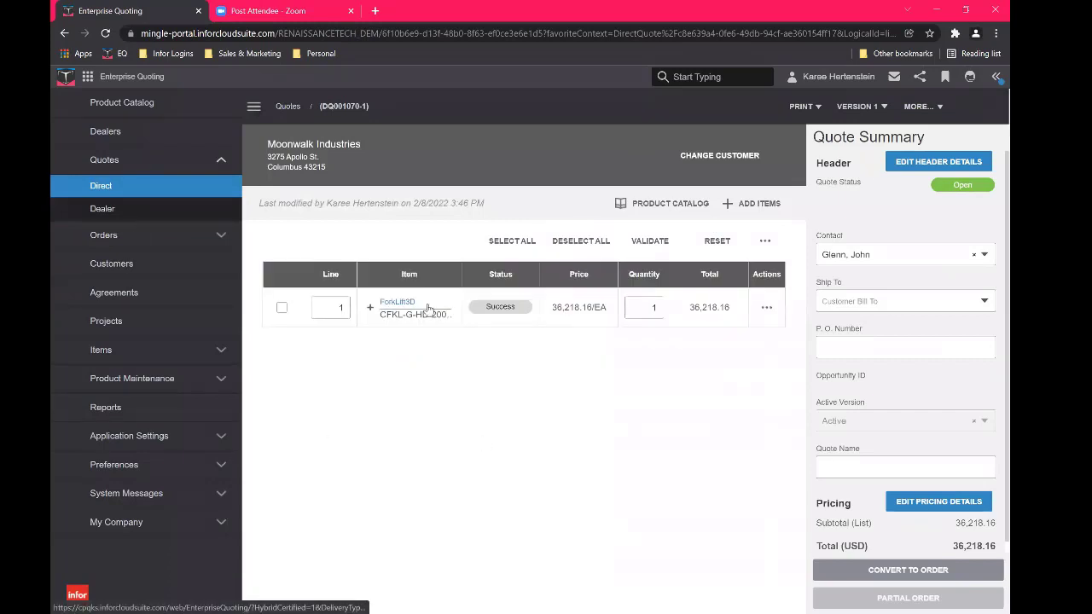
left_click(370, 308)
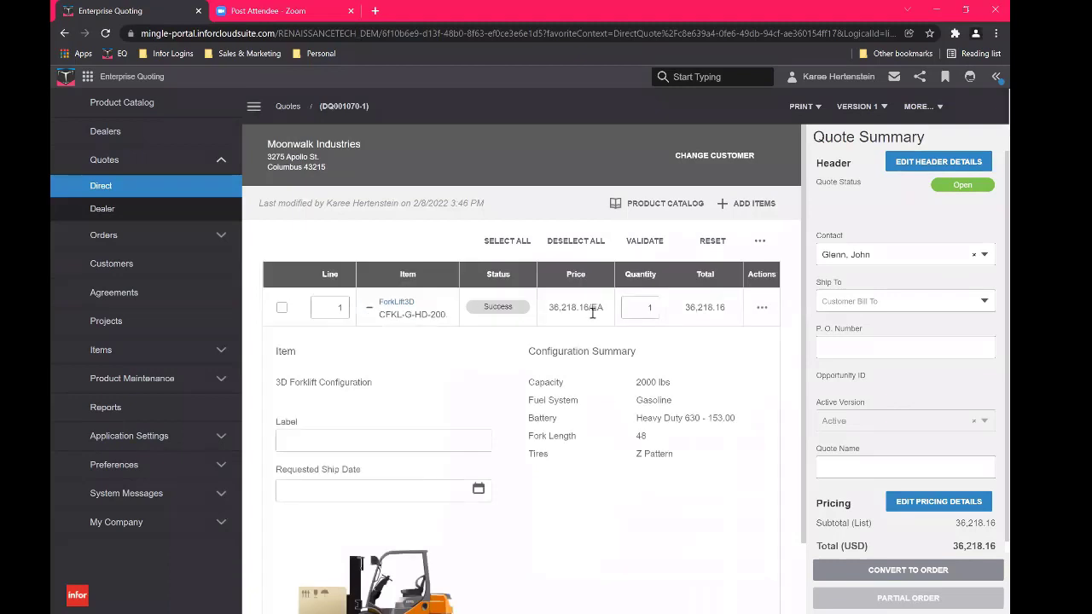
scroll(544, 290, "down", 1)
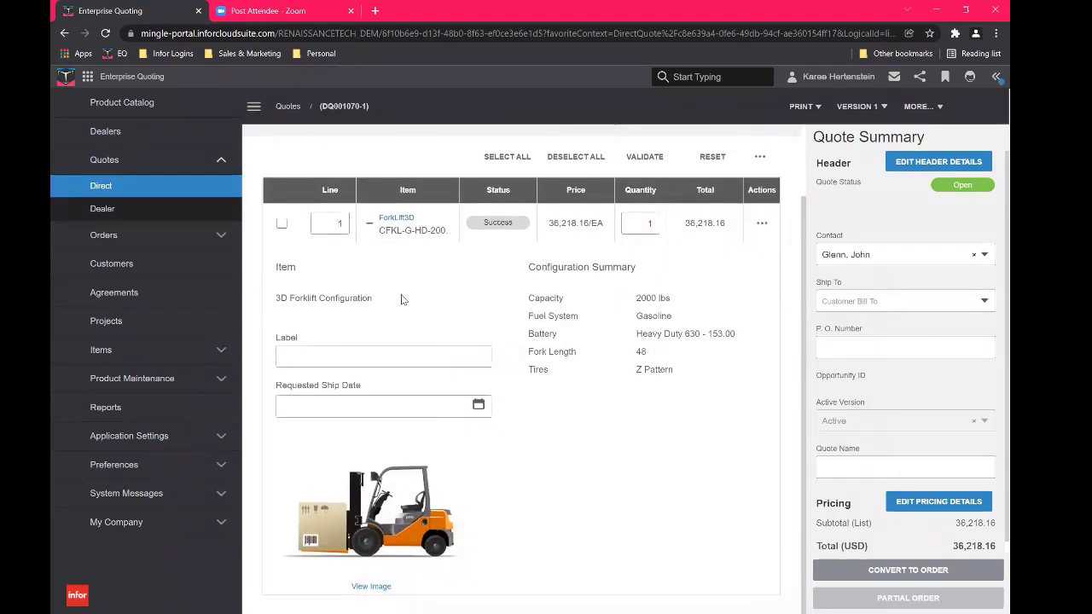
- Label the forklift line 'First Attempt' and set its requested ship date to 2/15/2022
left_click(450, 366)
type("First Attempt")
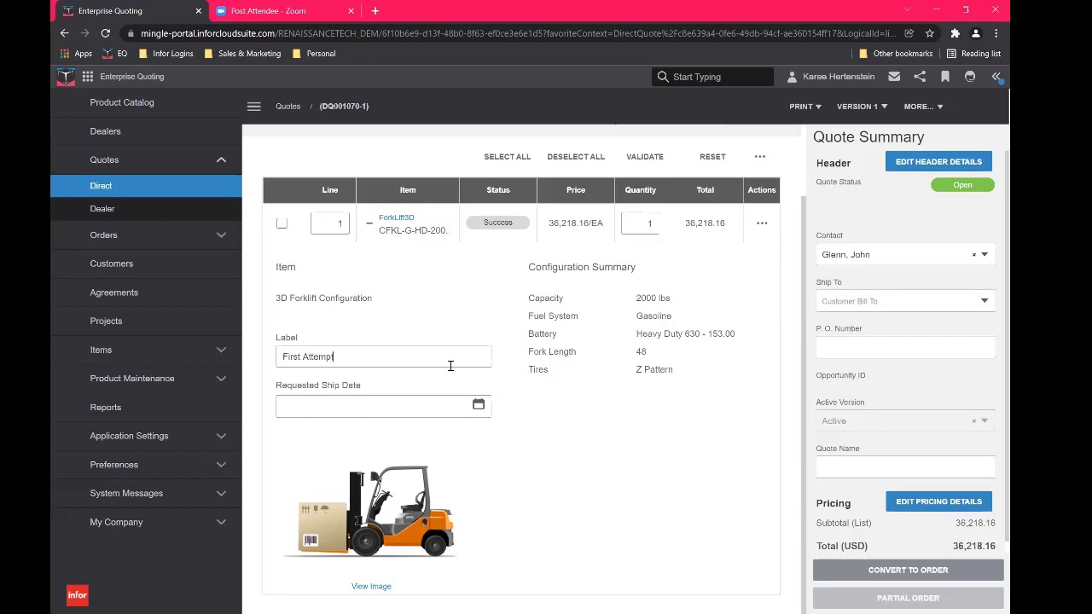
type("p")
left_click(478, 406)
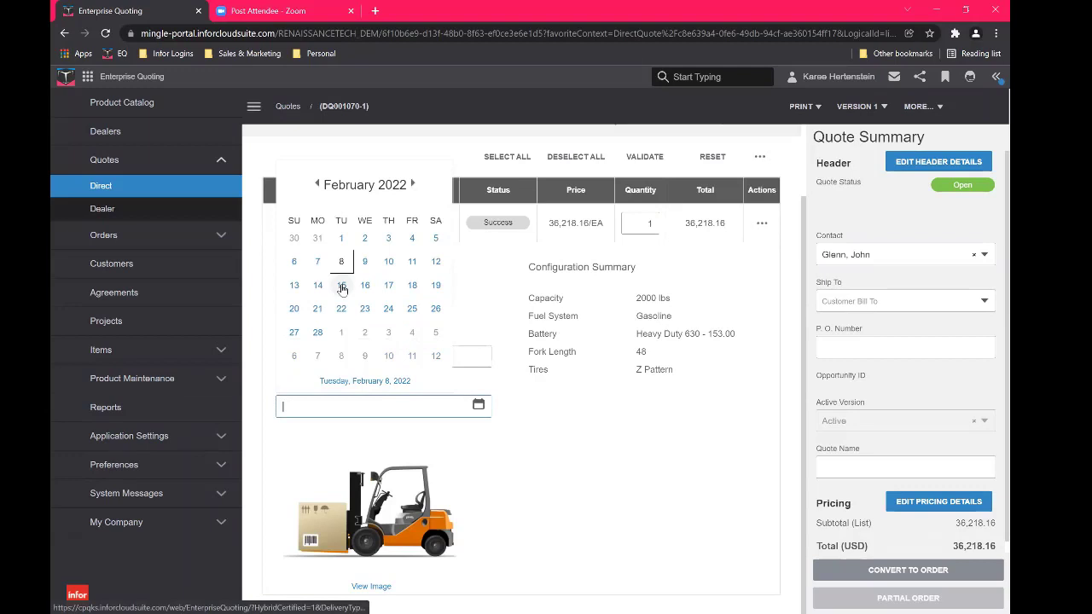
left_click(341, 288)
left_click(627, 428)
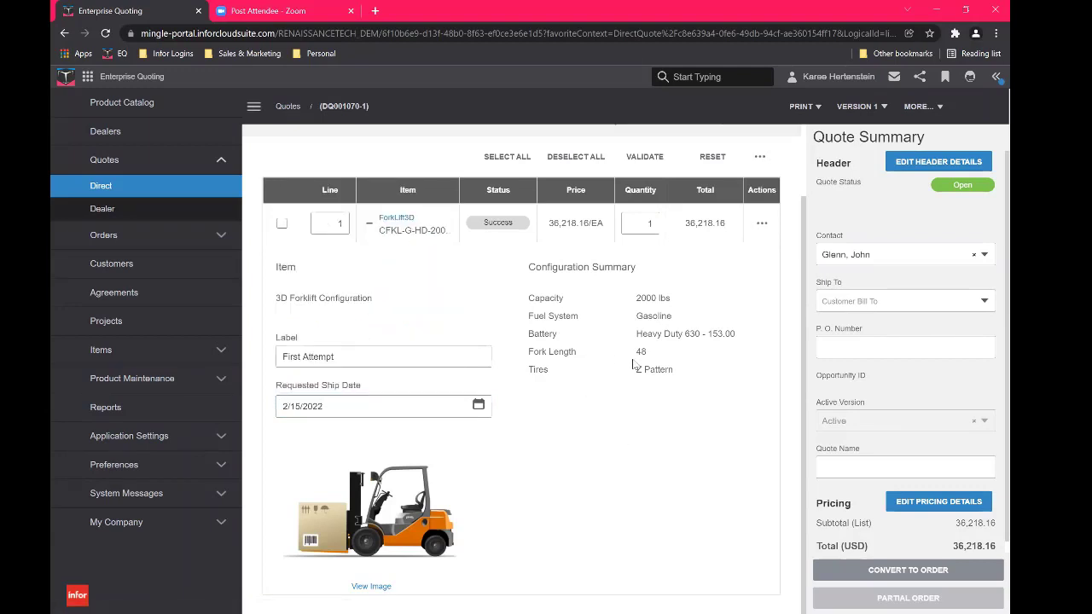
scroll(632, 364, "up", 2)
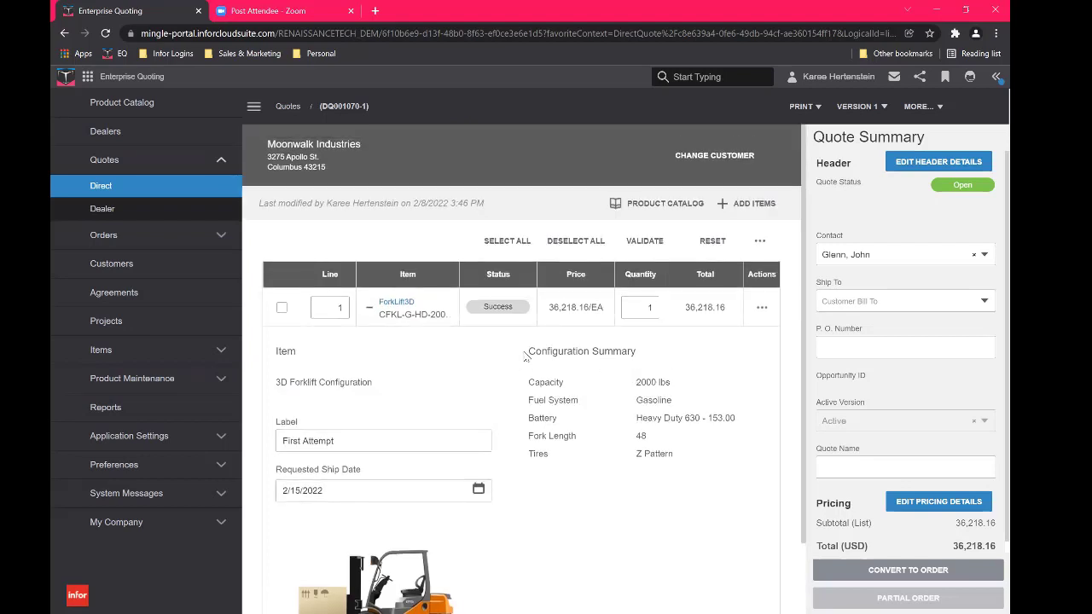
- Collapse the forklift line and generate the Sales Quote bid document PDF from PRINT > Generate Document
left_click(369, 312)
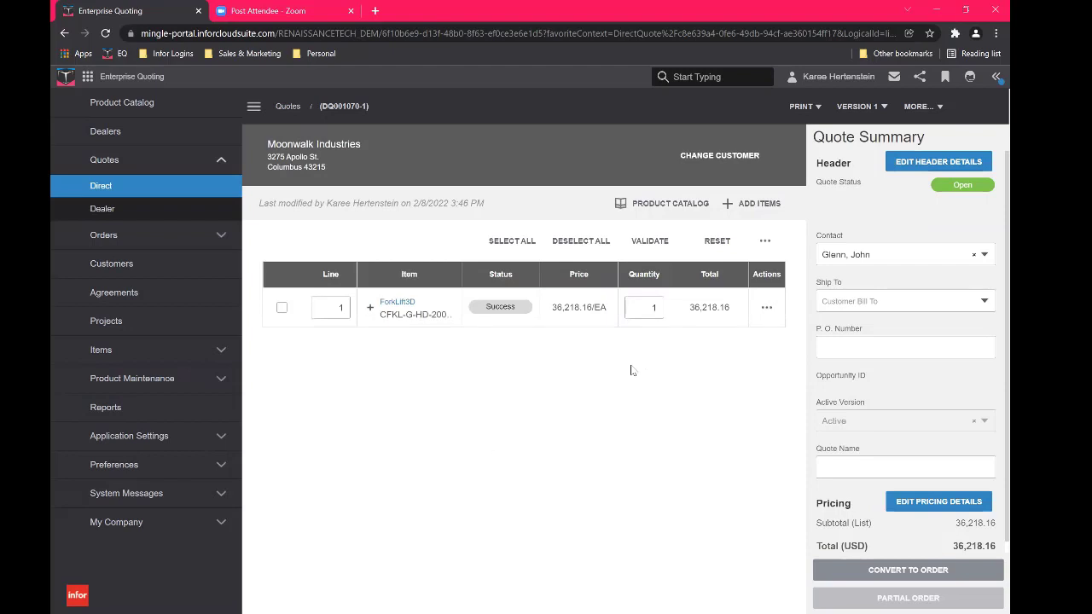
left_click(810, 108)
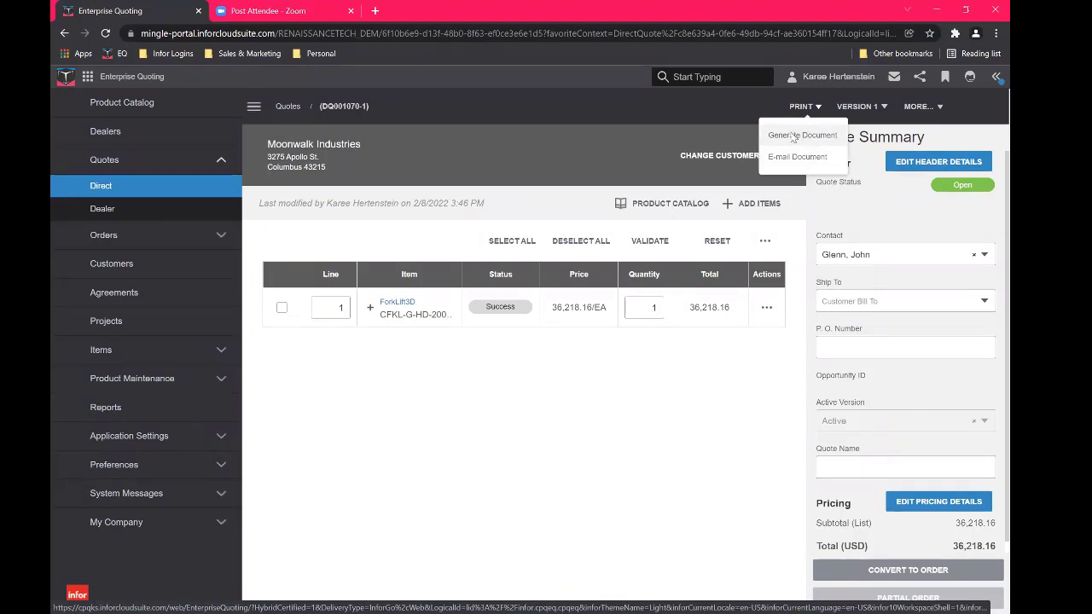
left_click(794, 136)
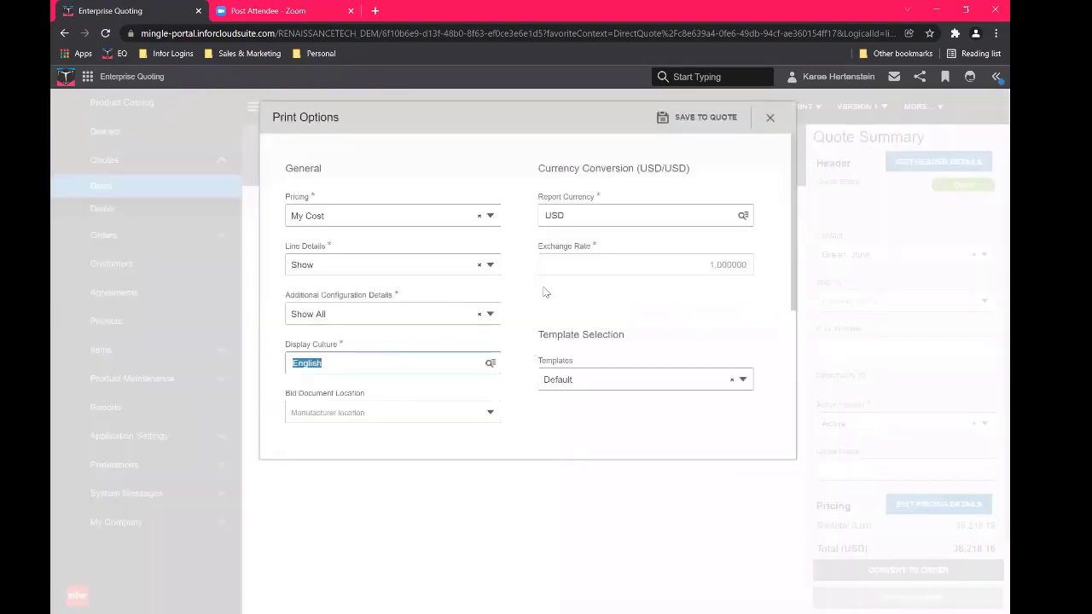
scroll(435, 226, "down", 2)
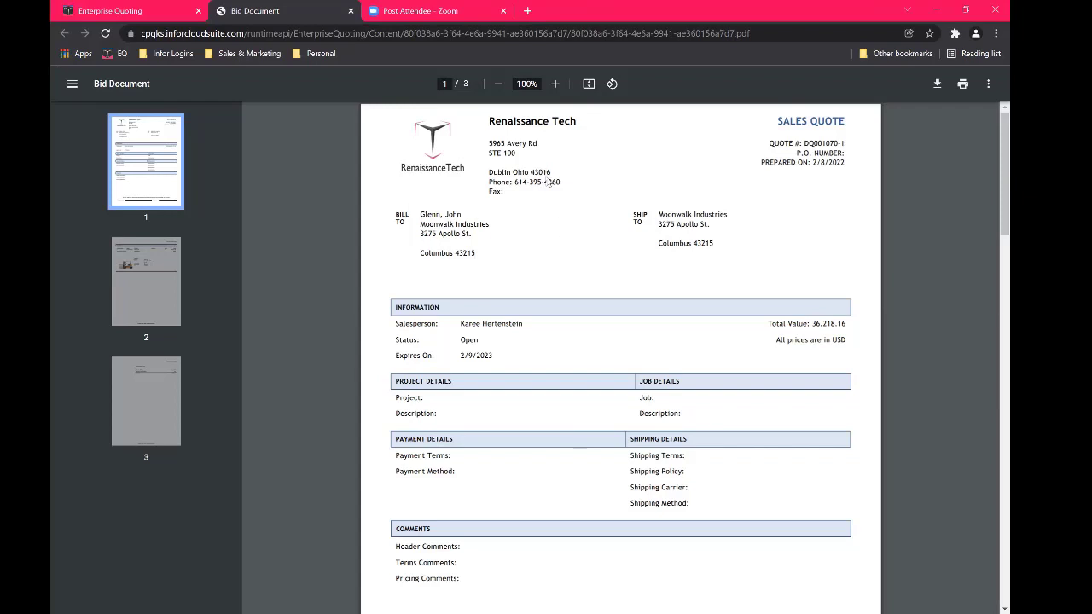
- Scroll through all three pages of the bid document PDF and return to the first page
scroll(520, 260, "down", 3)
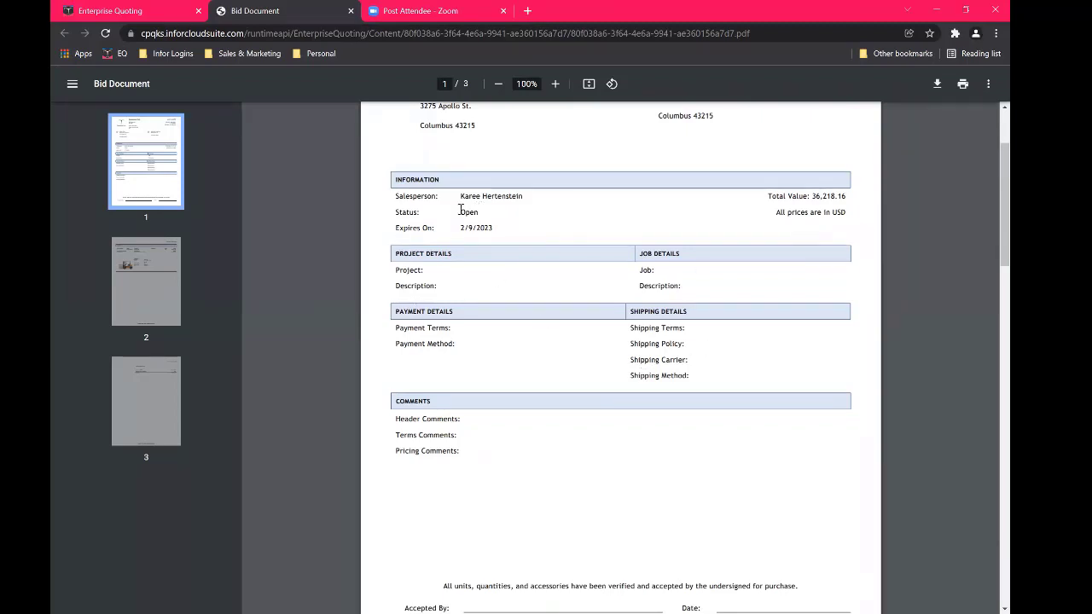
scroll(703, 398, "down", 6)
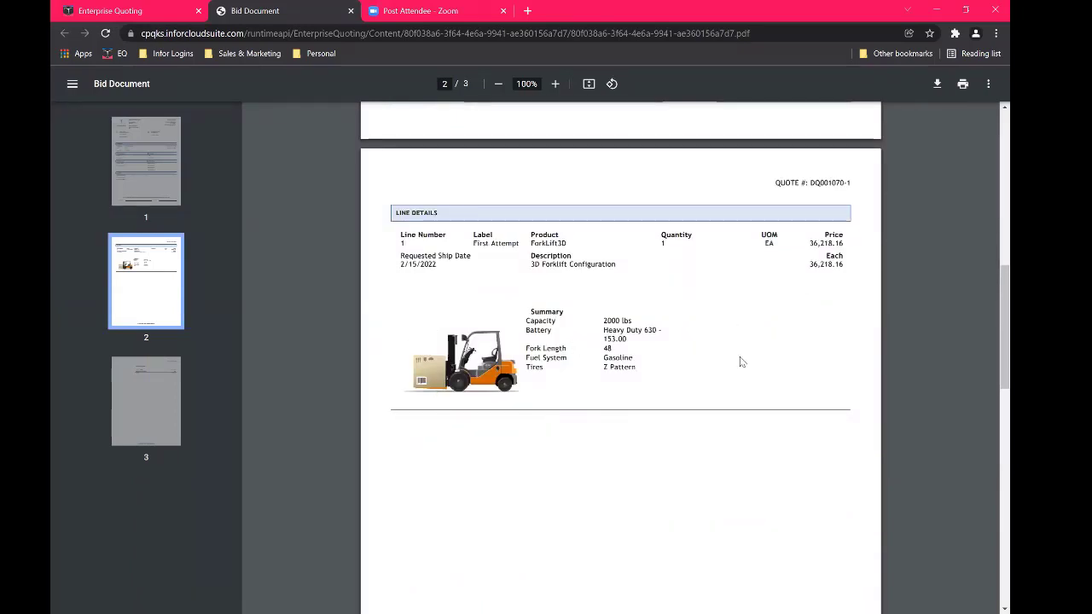
scroll(616, 295, "down", 7)
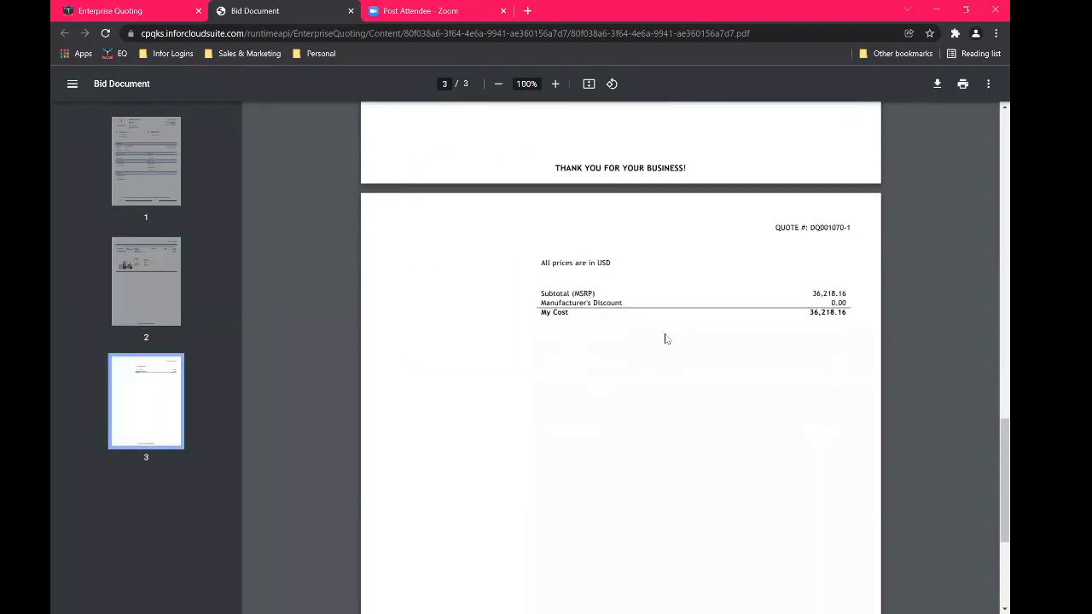
scroll(616, 378, "up", 1)
scroll(616, 379, "up", 20)
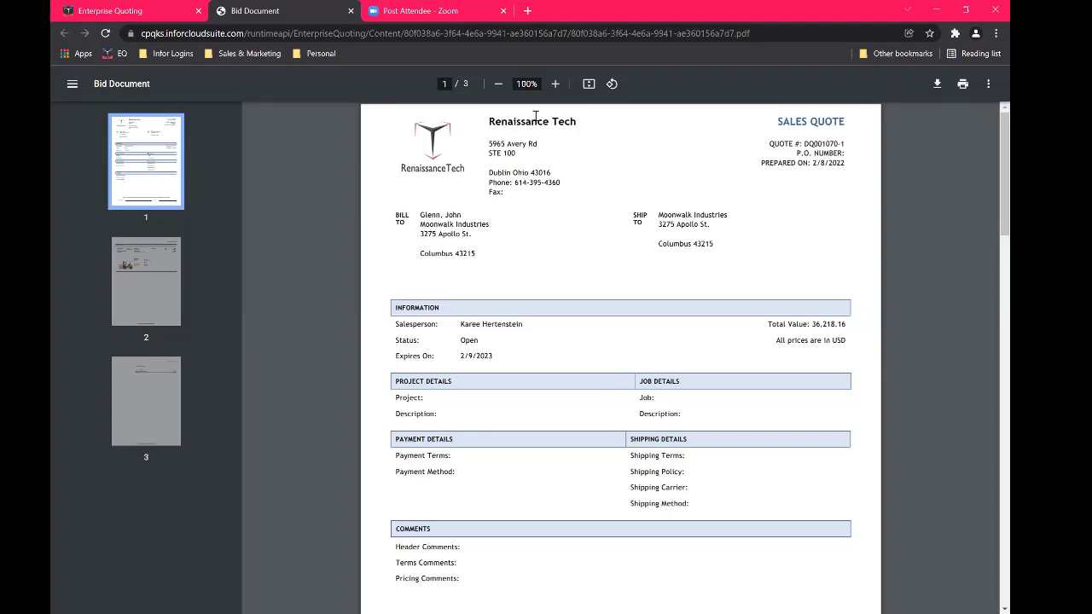
- Close the bid document tab and the Print Options panel to return to the quote
key("ctrl+w")
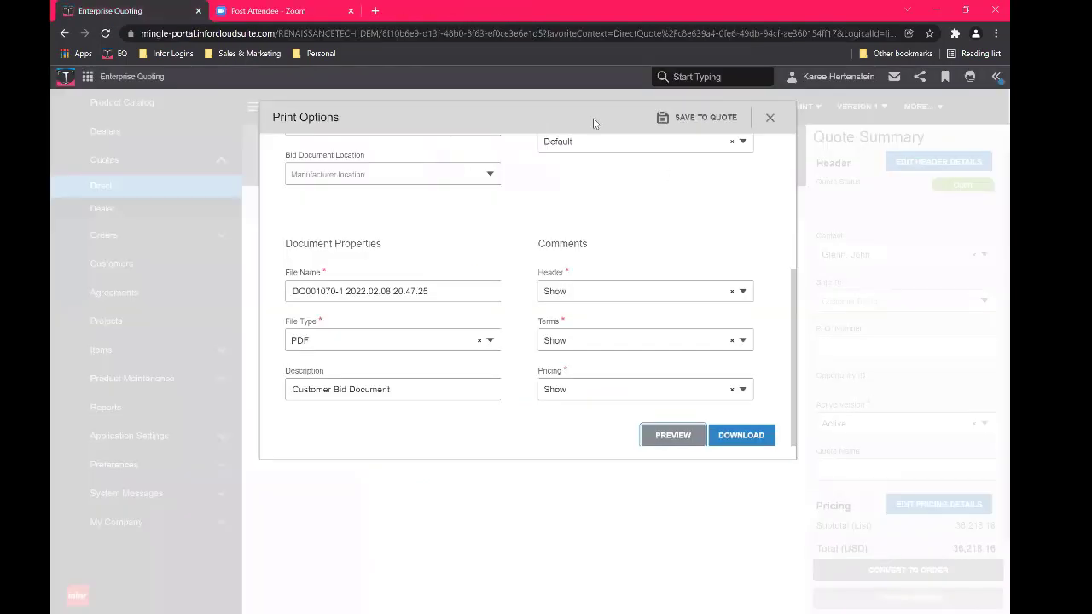
left_click(770, 118)
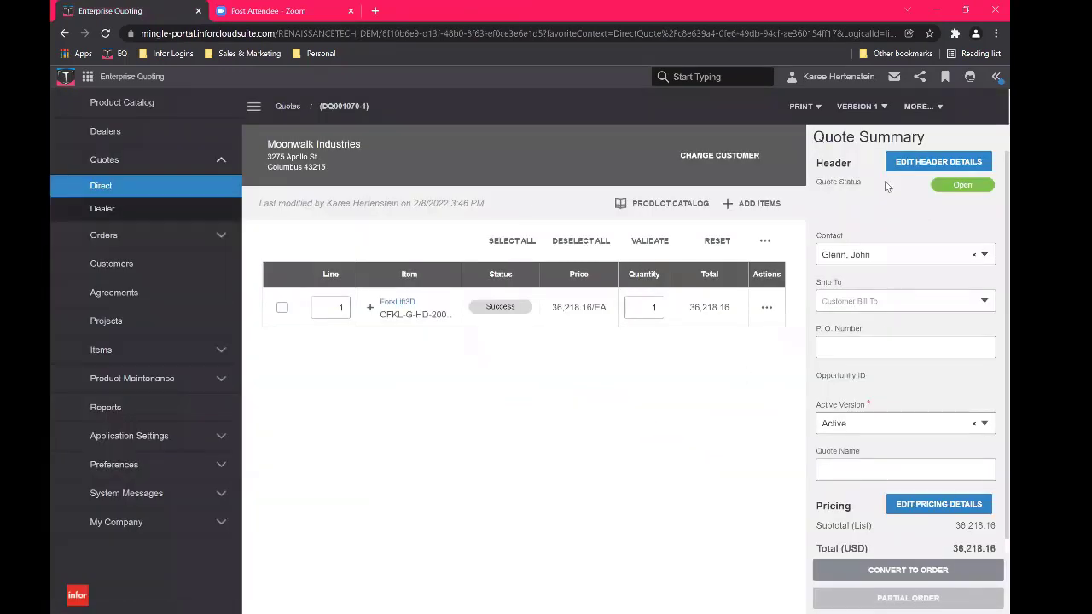
scroll(975, 332, "down", 1)
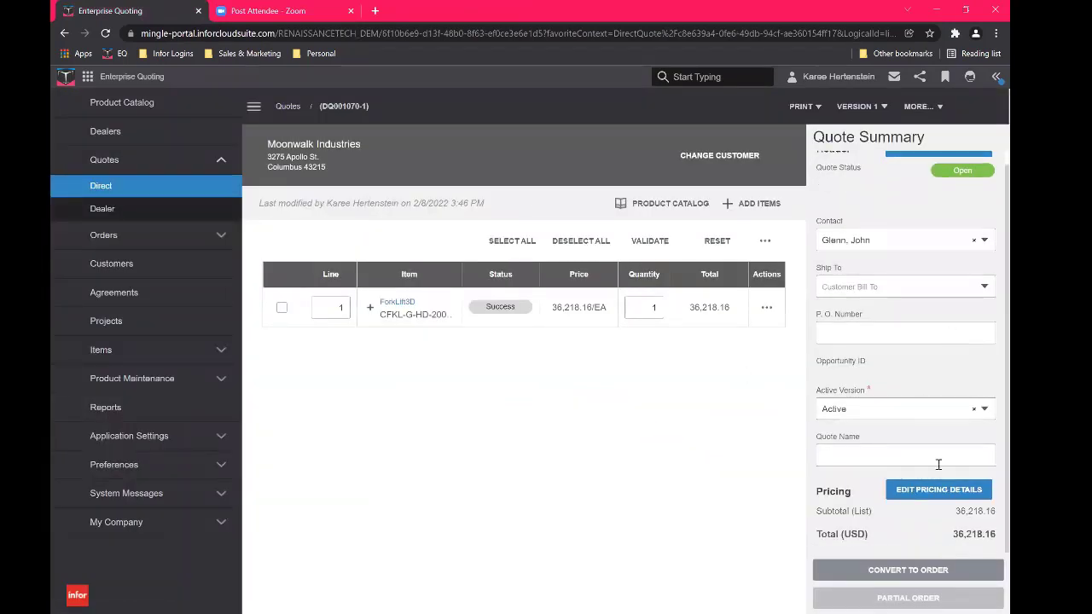
- In the pricing details, set the default discount to 10% and tax to 7.5%
left_click(941, 493)
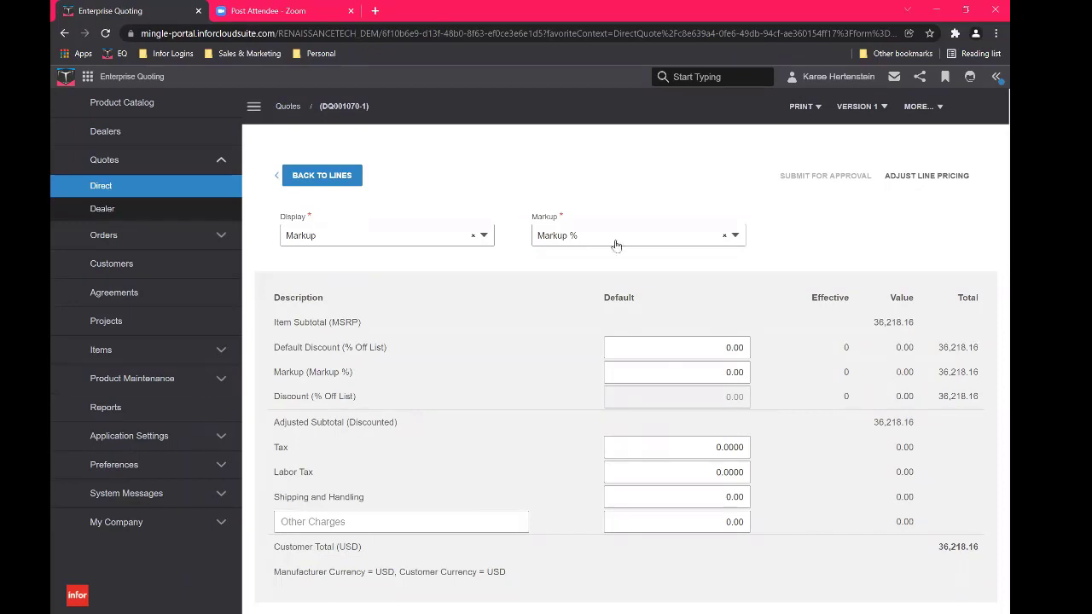
left_click(733, 348)
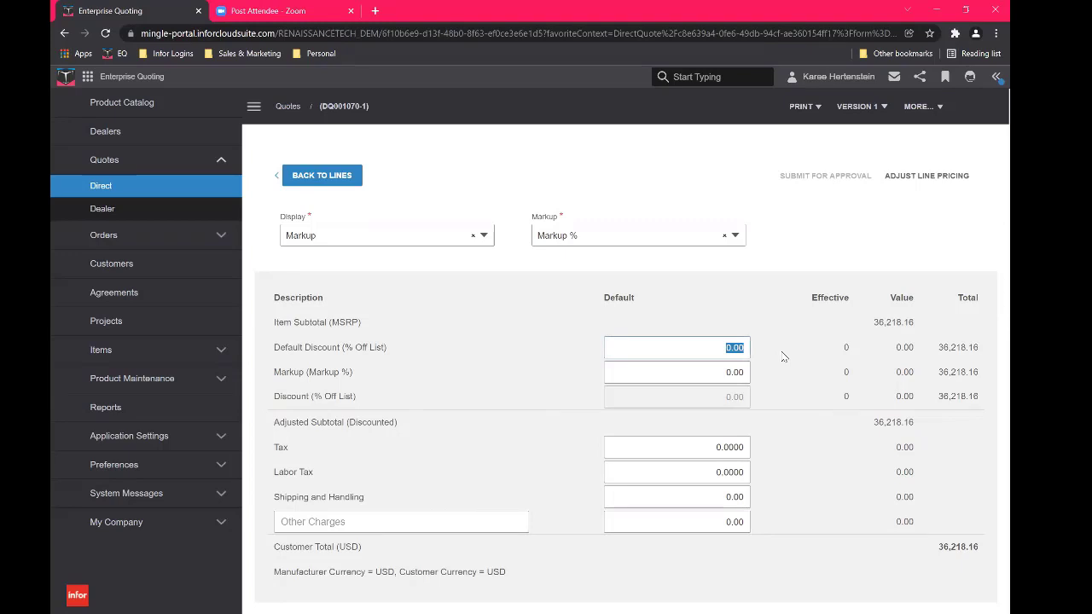
type("10")
left_click(759, 311)
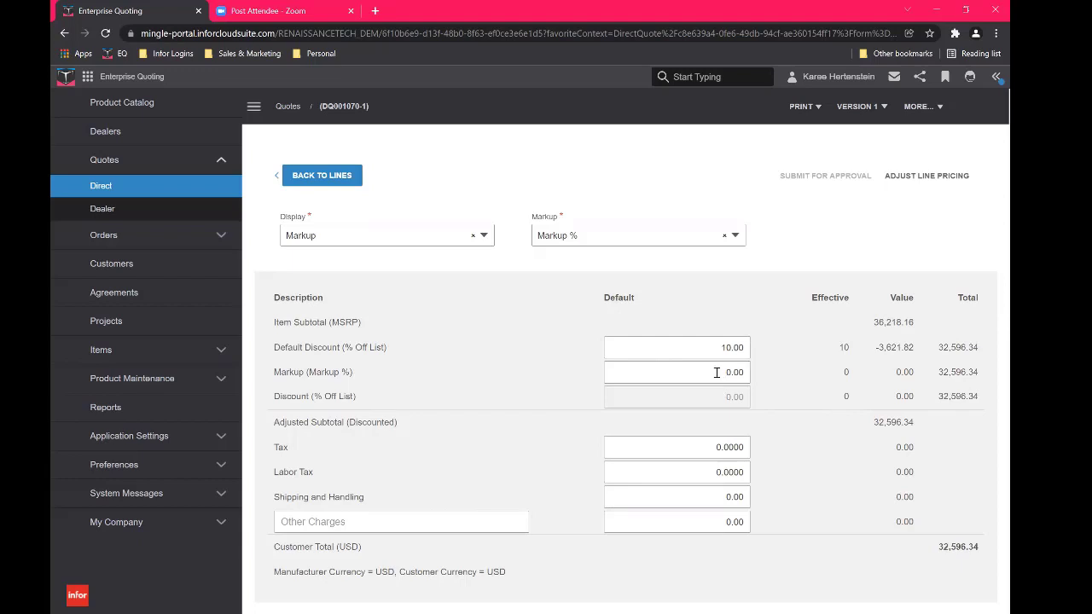
left_click(684, 449)
type("7.5")
left_click(801, 460)
- Add 500.00 shipping and a 100.00 'Extra Heavy' charge, then return to the line items
left_click(672, 501)
type("500")
left_click(791, 477)
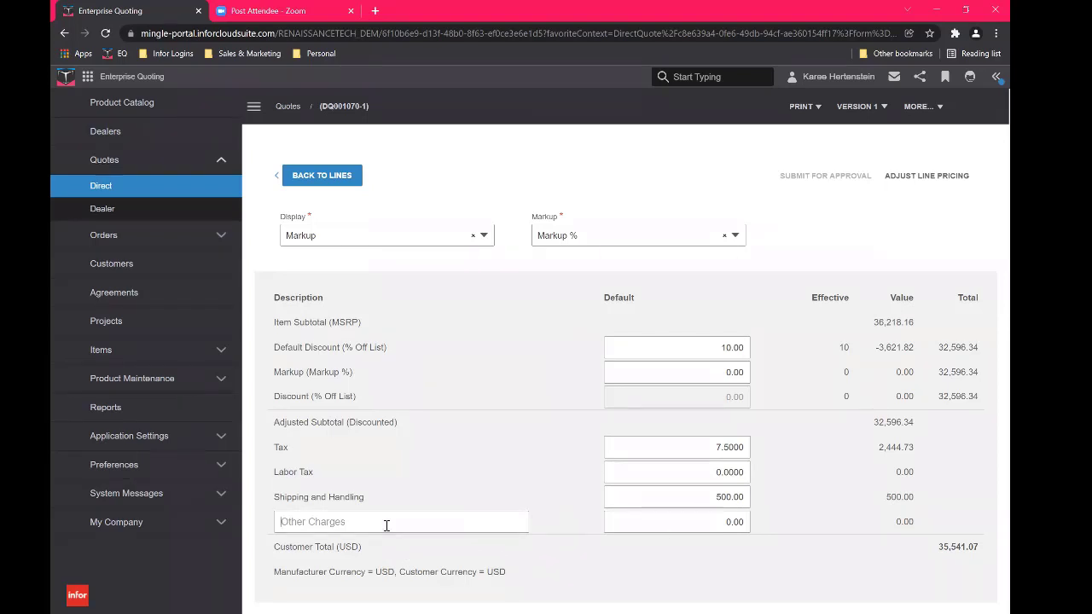
left_click(386, 522)
type("Extra Heavy")
key("Tab")
type("100")
left_click(831, 474)
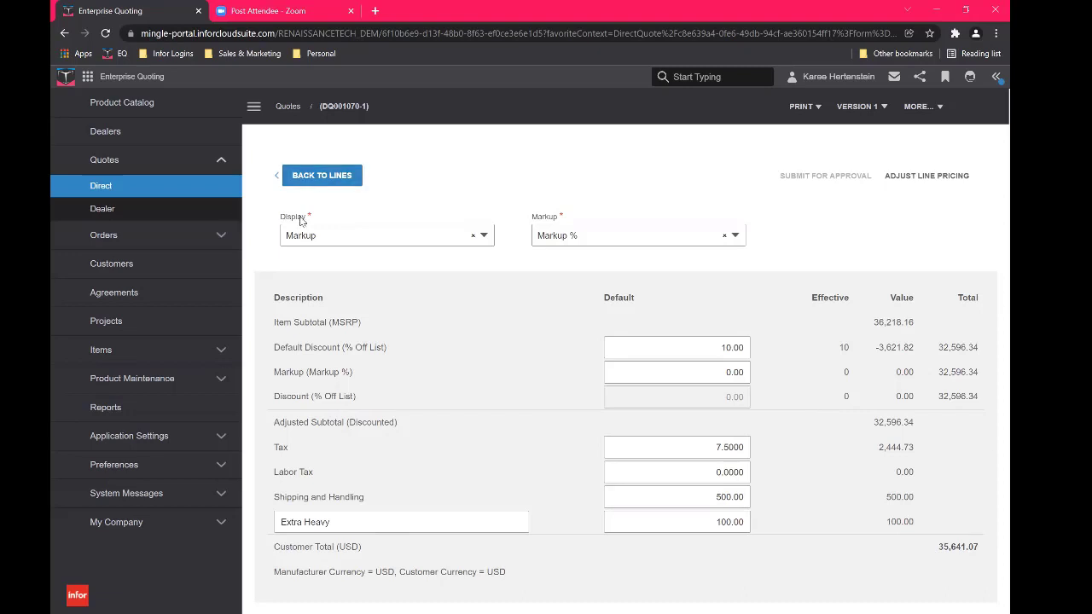
left_click(305, 176)
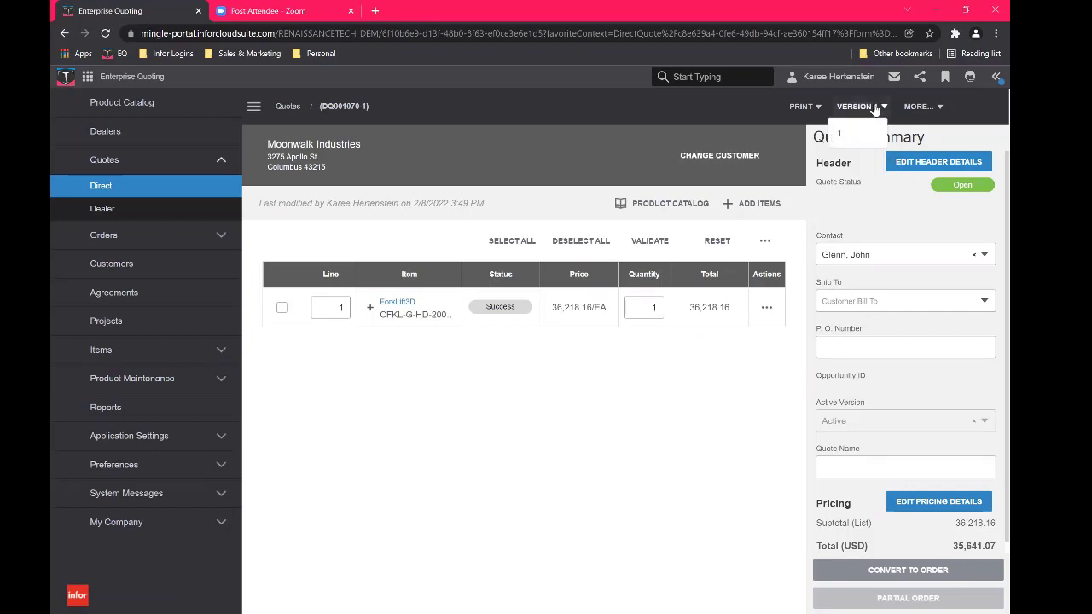
- Create version DQ001070-2 of the quote using MORE > Create Version
left_click(767, 308)
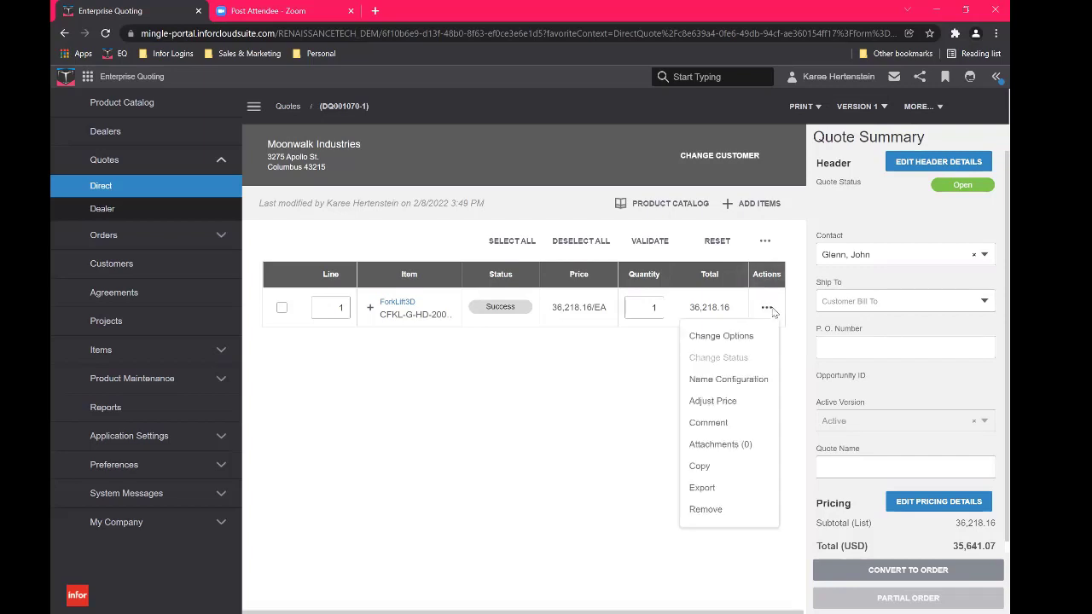
left_click(546, 410)
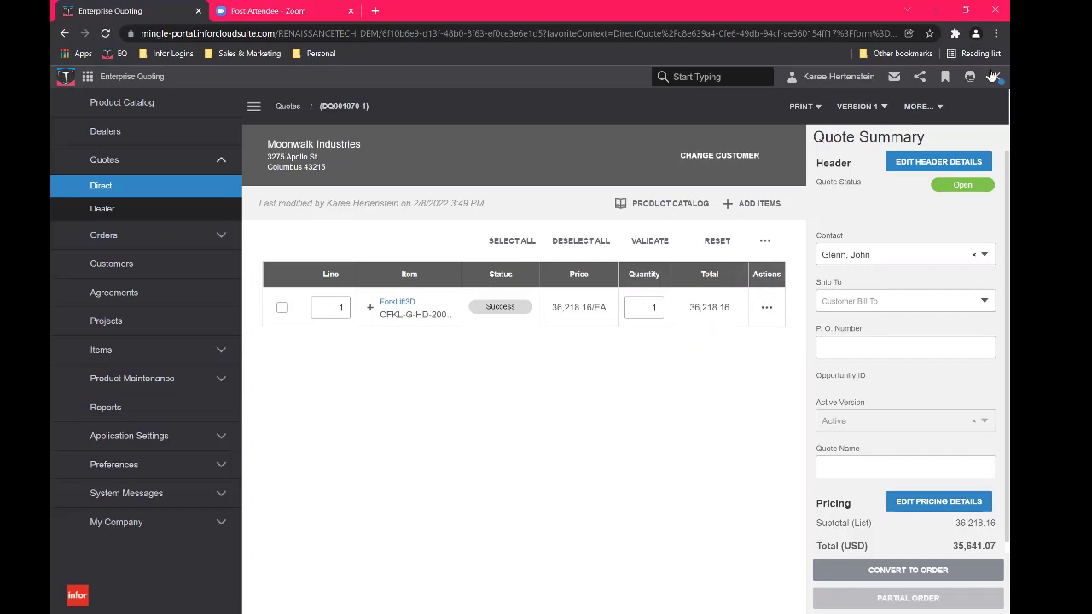
left_click(926, 109)
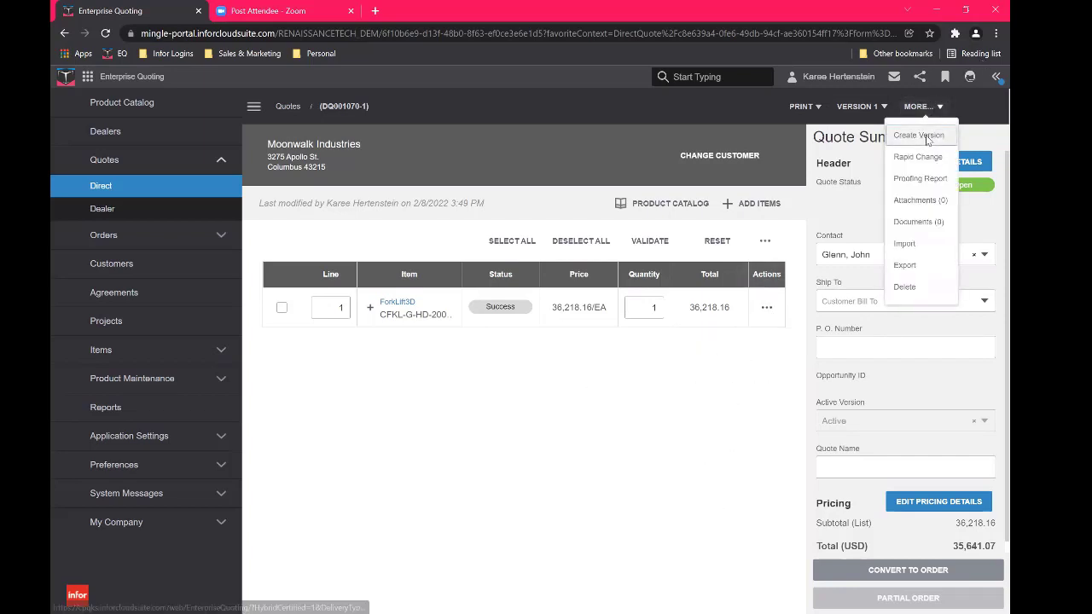
left_click(926, 134)
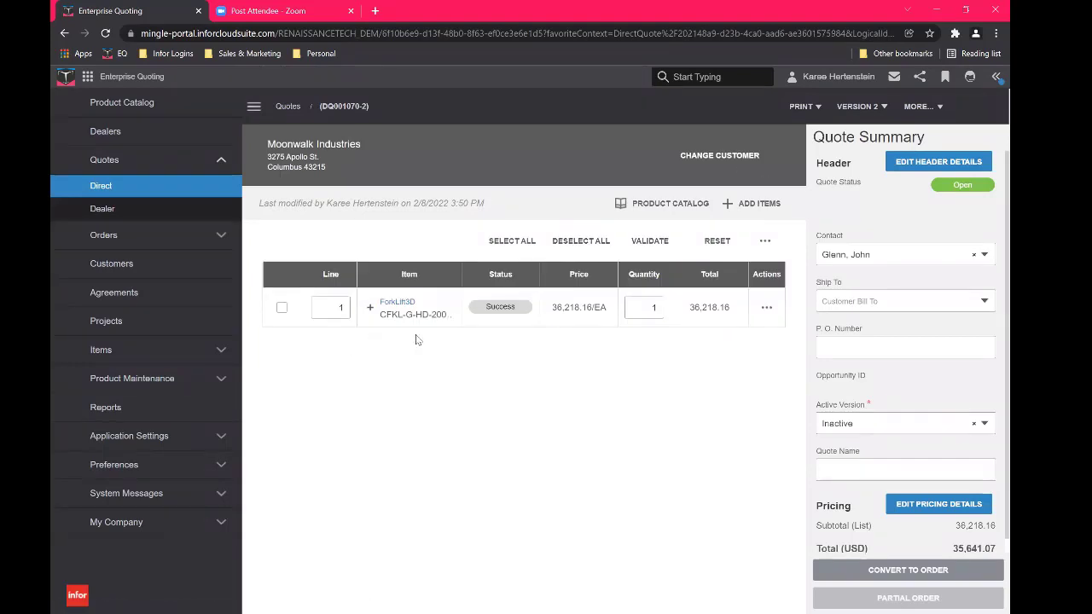
- Reconfigure version 2's forklift without Keyless Ignition, dropping the total to 35,349.95
left_click(857, 106)
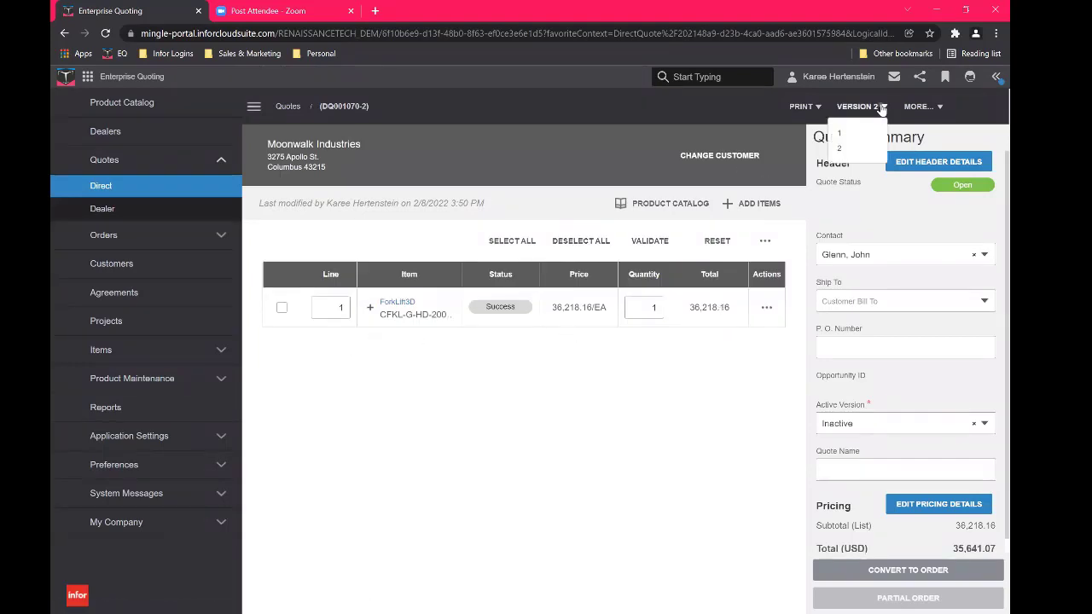
left_click(568, 407)
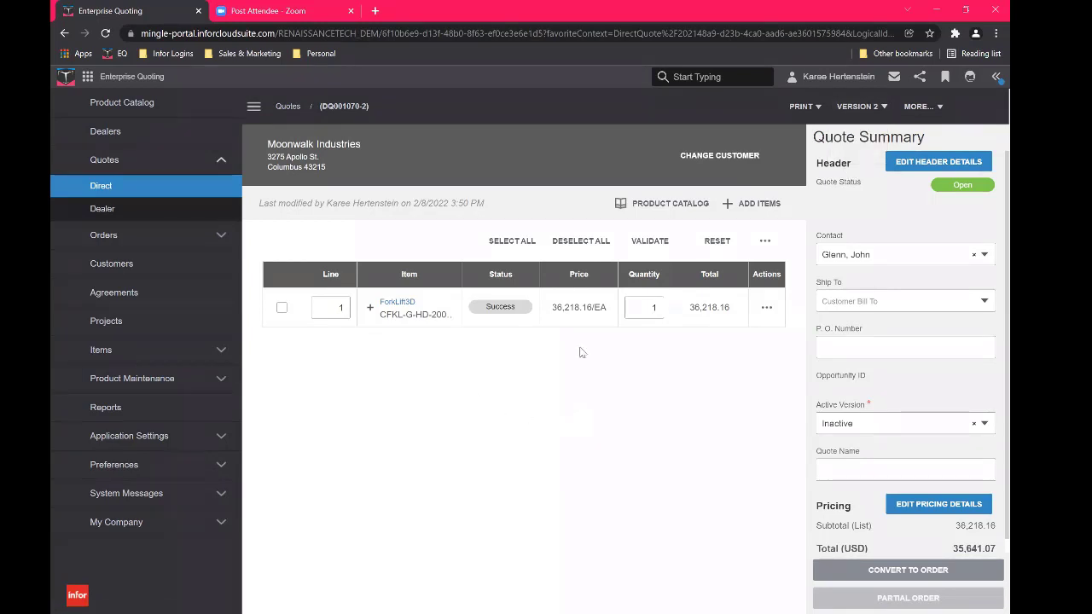
left_click(766, 307)
left_click(745, 343)
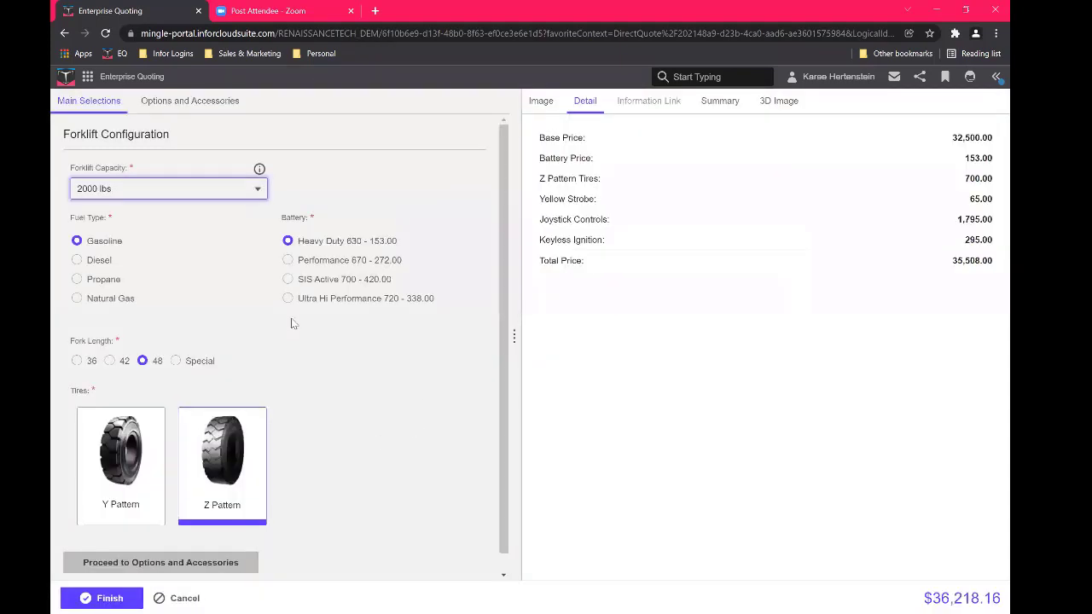
scroll(265, 546, "down", 2)
left_click(209, 546)
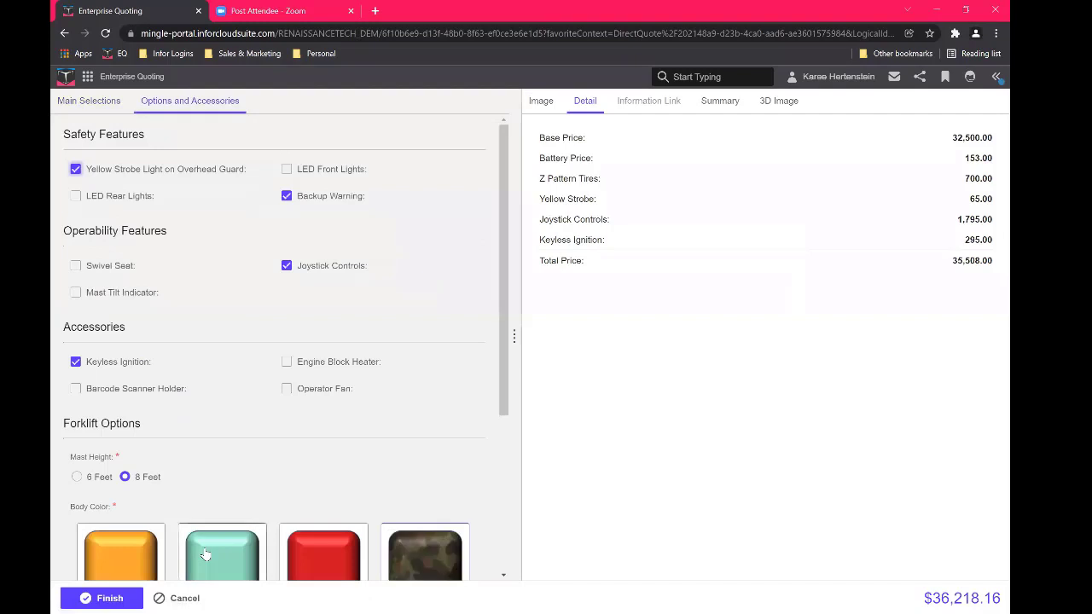
scroll(268, 250, "down", 3)
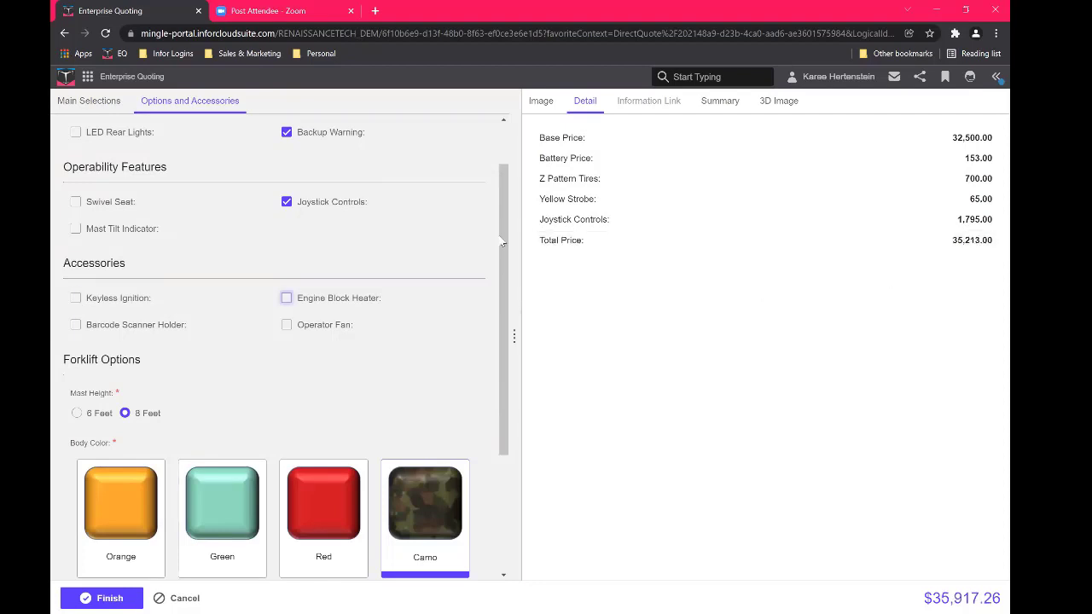
left_click(99, 597)
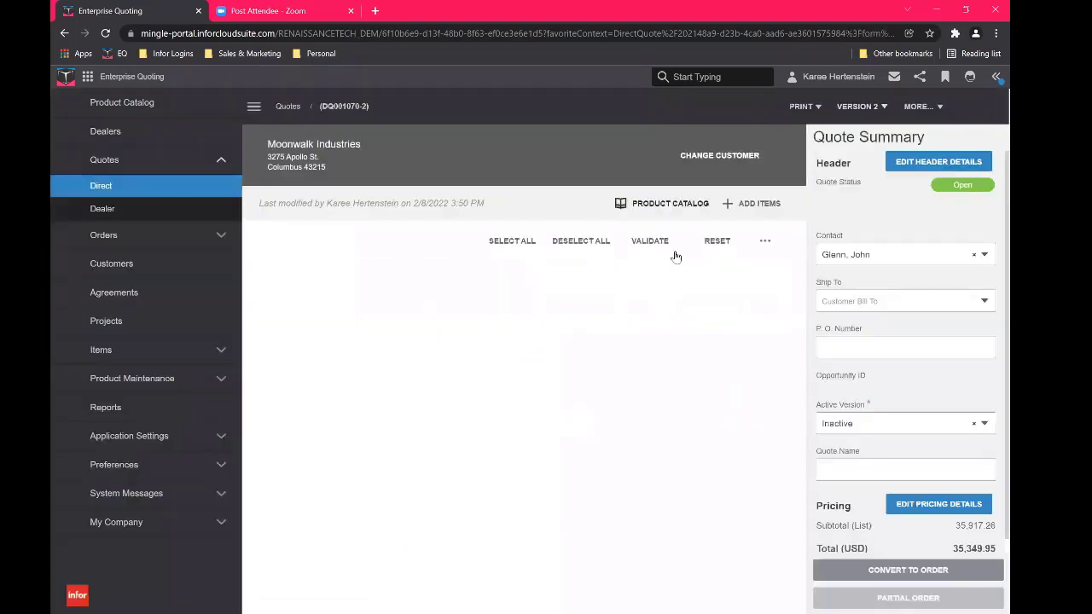
left_click(856, 107)
left_click(864, 112)
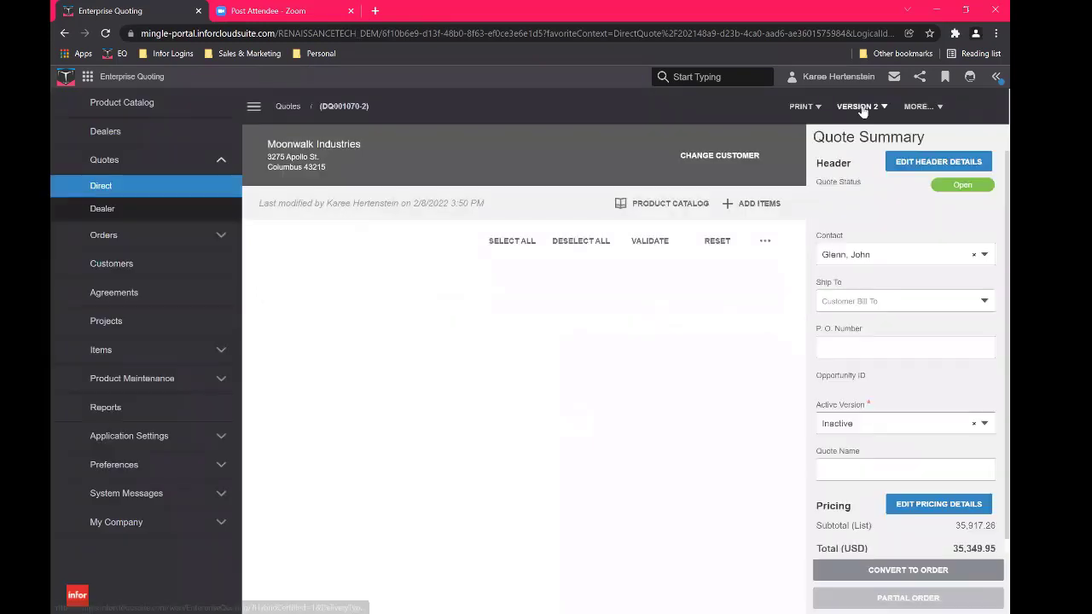
left_click(855, 106)
left_click(845, 139)
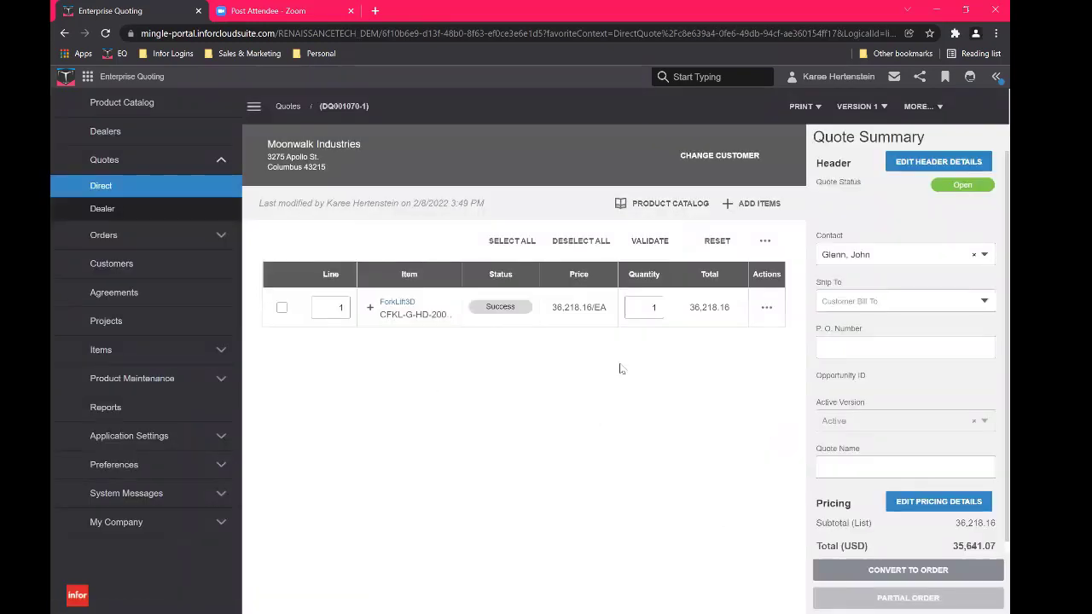
left_click(857, 107)
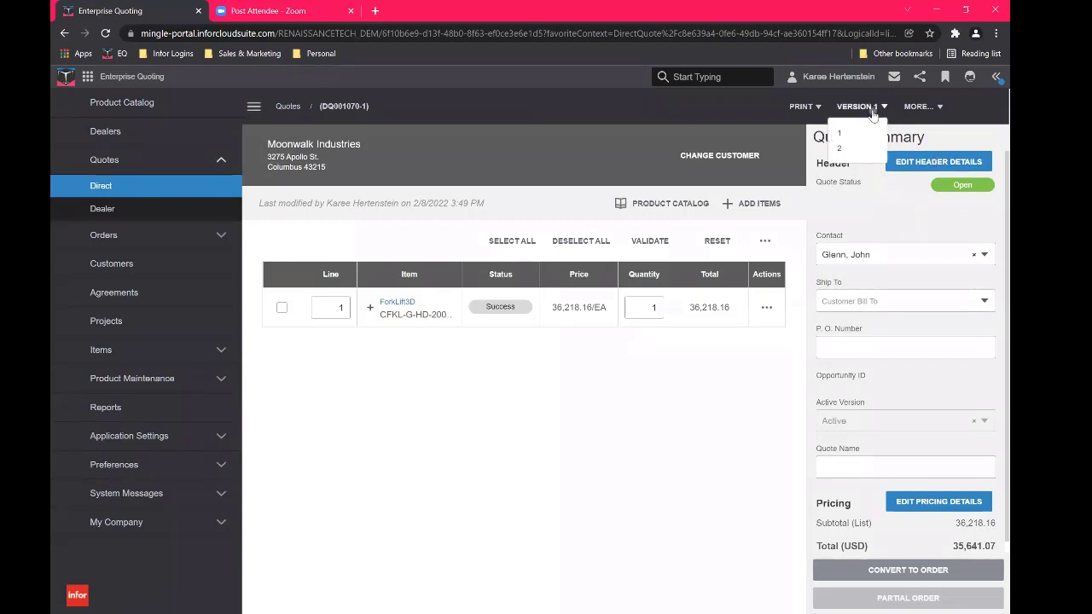
left_click(841, 150)
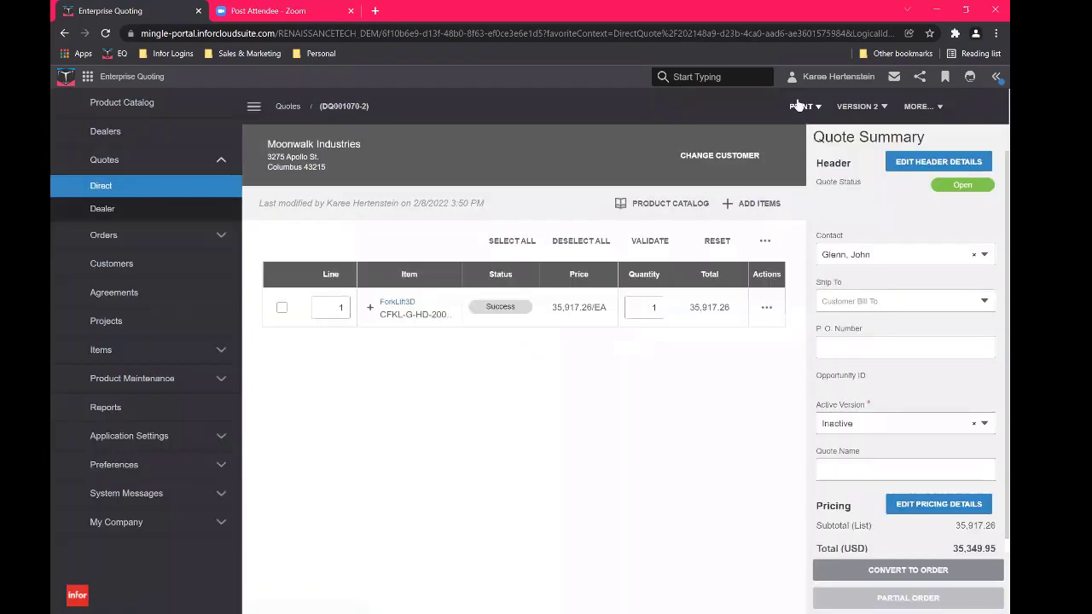